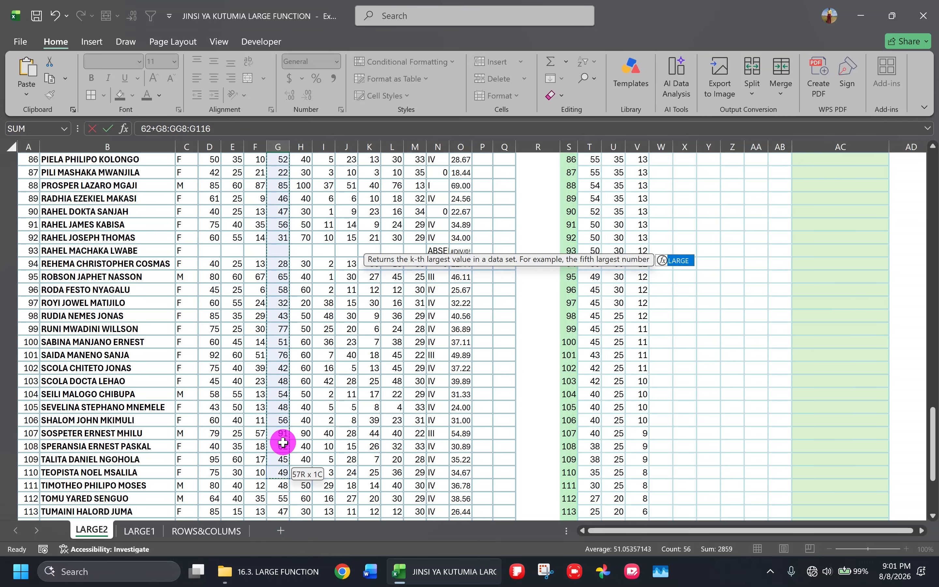
{"action": "mouse_move", "coordinate": [276, 508]}
{"action": "left_mouse_down"}
{"action": "mouse_move", "coordinate": [275, 482]}
{"action": "mouse_move", "coordinate": [277, 505]}
{"action": "left_mouse_up"}
{"action": "scroll", "coordinate": [277, 506], "scroll_direction": "down", "scroll_amount": 2}
{"action": "scroll", "coordinate": [277, 506], "scroll_direction": "up", "scroll_amount": 15}
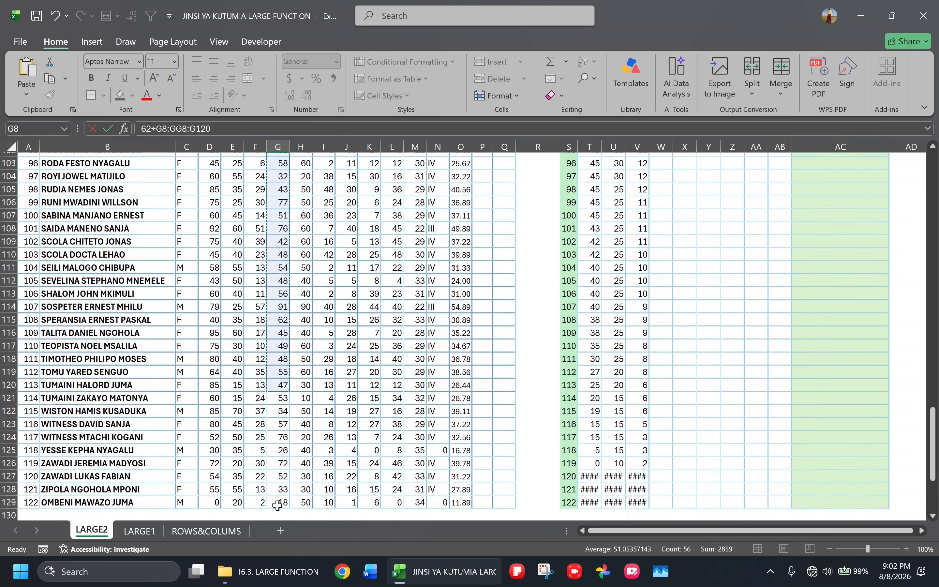
{"action": "scroll", "coordinate": [277, 506], "scroll_direction": "up", "scroll_amount": 15}
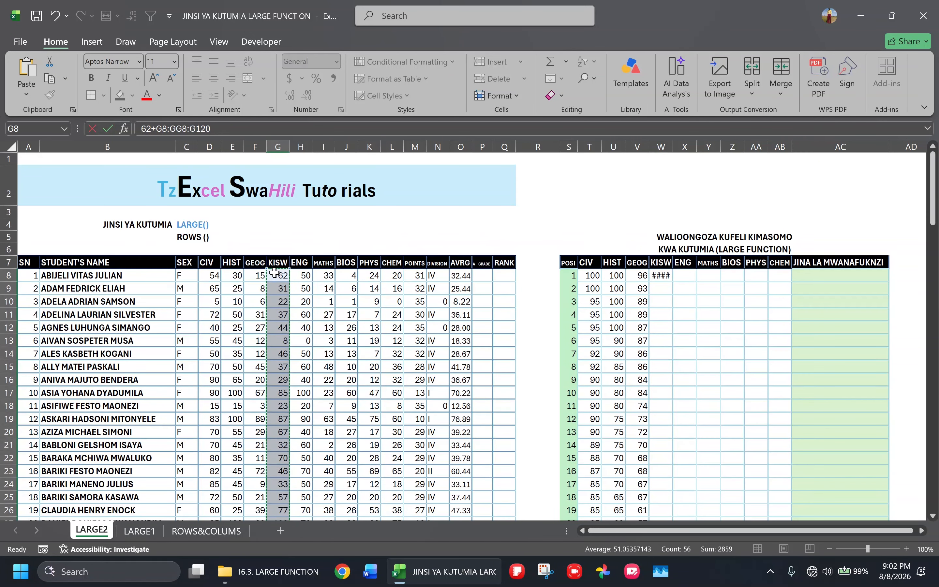
{"action": "key", "text": "ctrl+Return"}
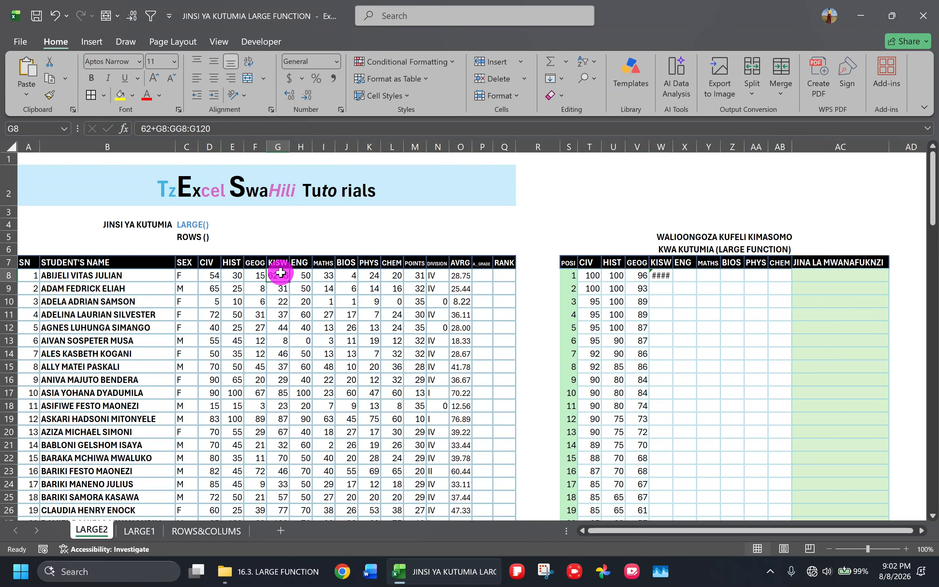
{"action": "left_click_drag", "start_coordinate": [280, 273], "coordinate": [273, 361]}
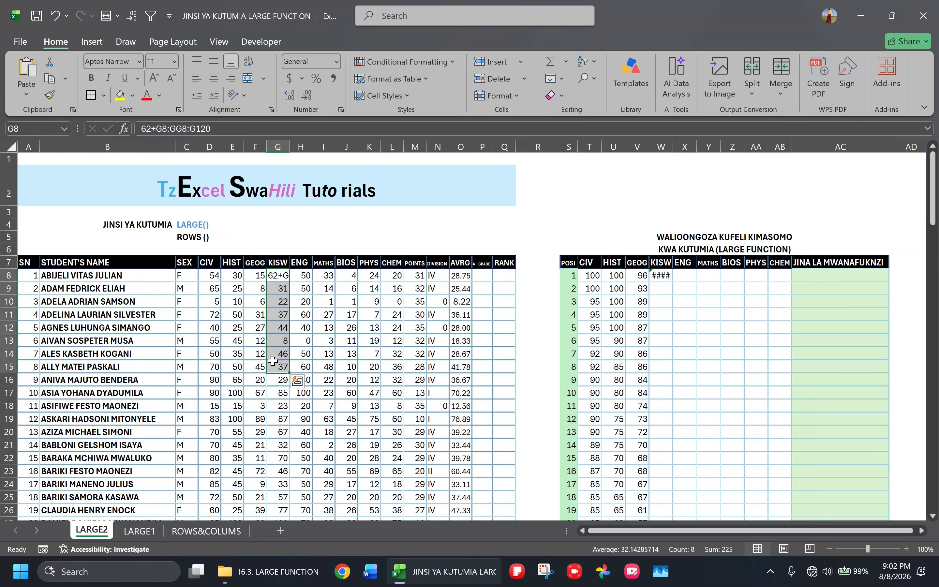
{"action": "key", "text": "ctrl+q"}
{"action": "key", "text": "Escape"}
{"action": "left_click", "coordinate": [319, 338]}
{"action": "left_click", "coordinate": [284, 277]}
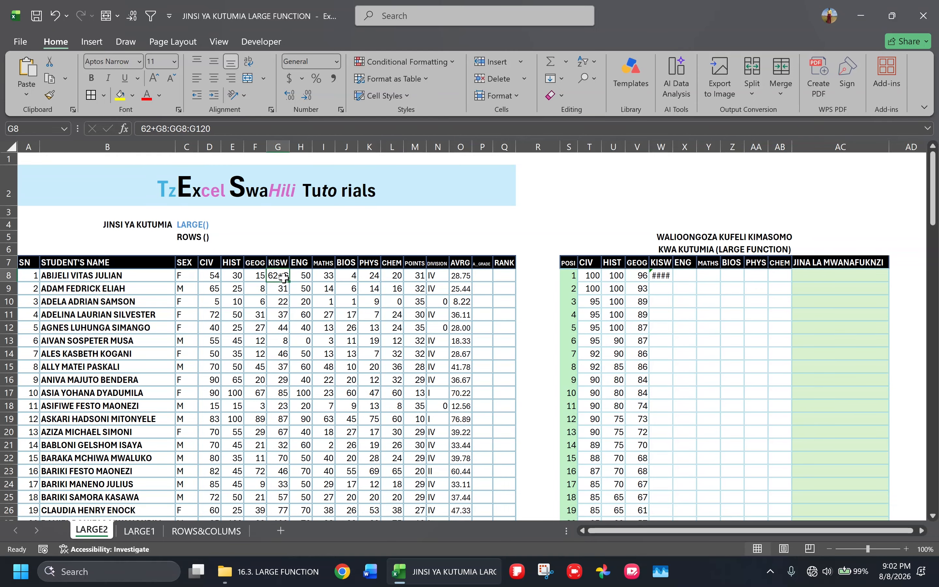
{"action": "key", "text": "ctrl+z"}
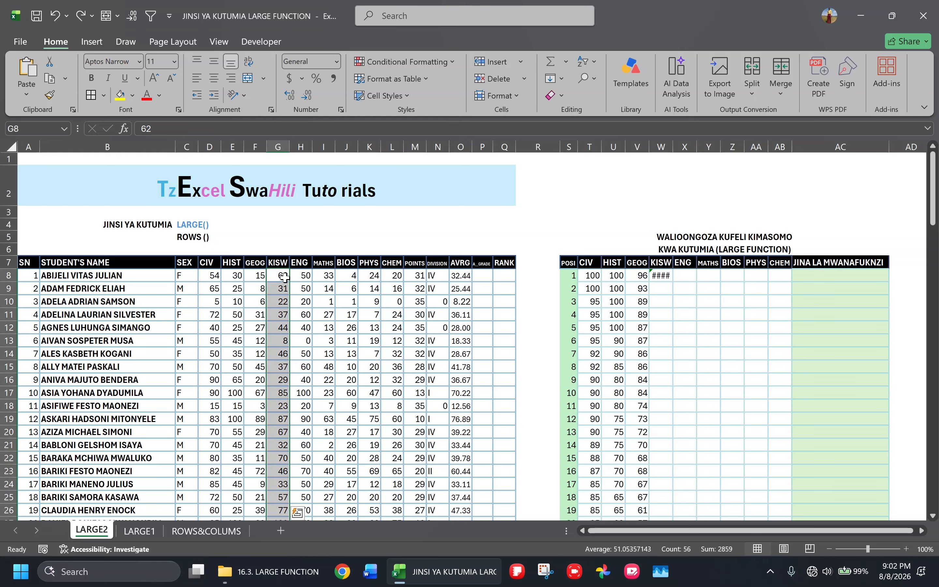
{"action": "left_click", "coordinate": [284, 275]}
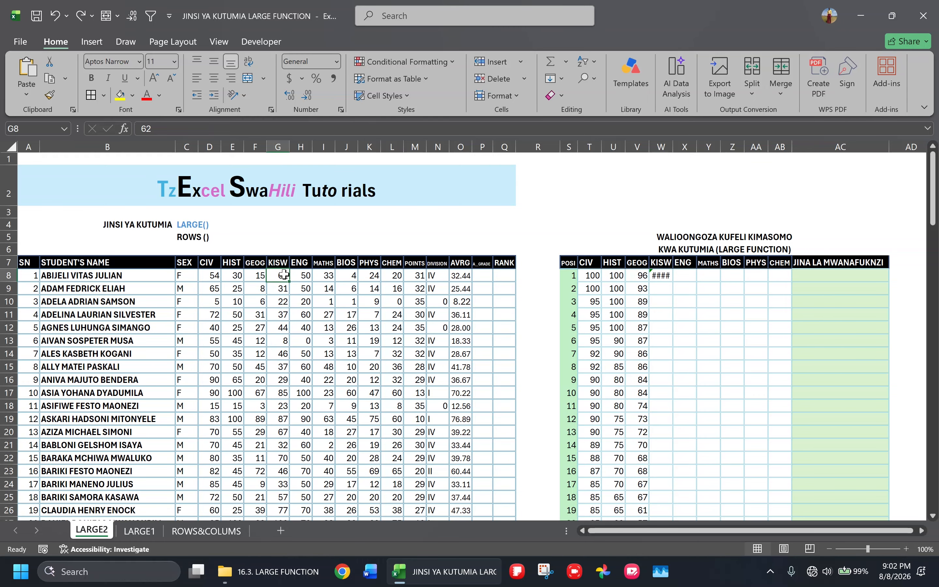
{"action": "left_click_drag", "start_coordinate": [281, 274], "coordinate": [282, 500]}
{"action": "key", "text": "F4"}
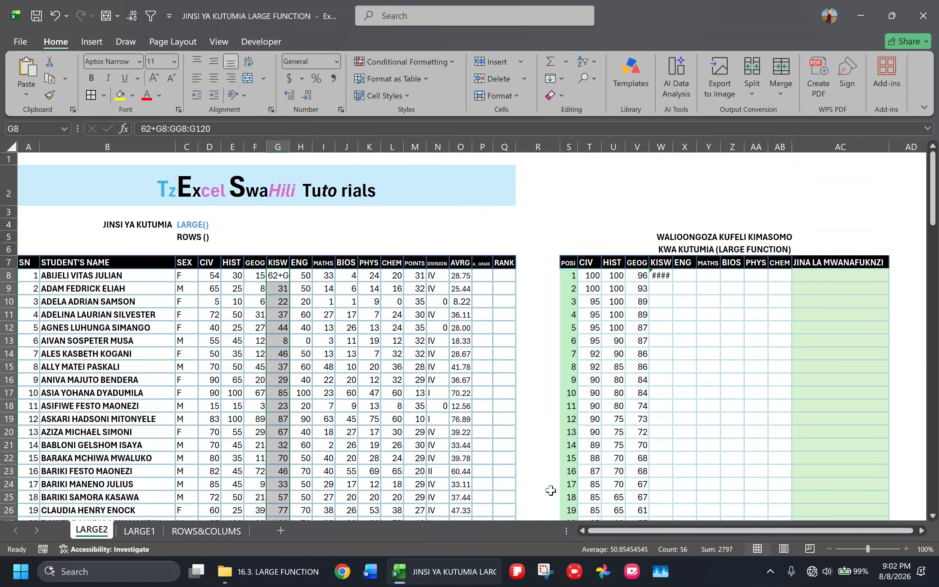
{"action": "left_click", "coordinate": [386, 418]}
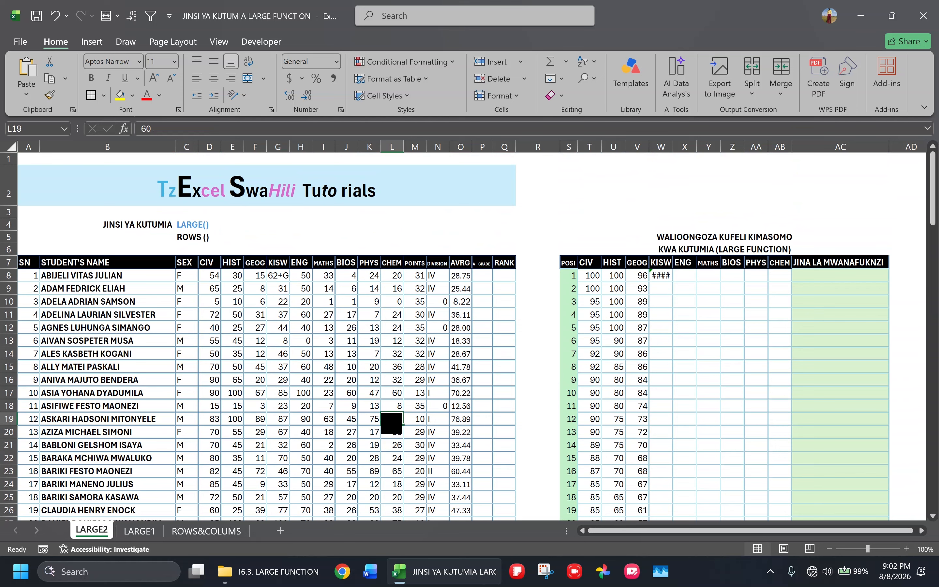
{"action": "key", "text": "ctrl+z"}
{"action": "left_click", "coordinate": [388, 382]}
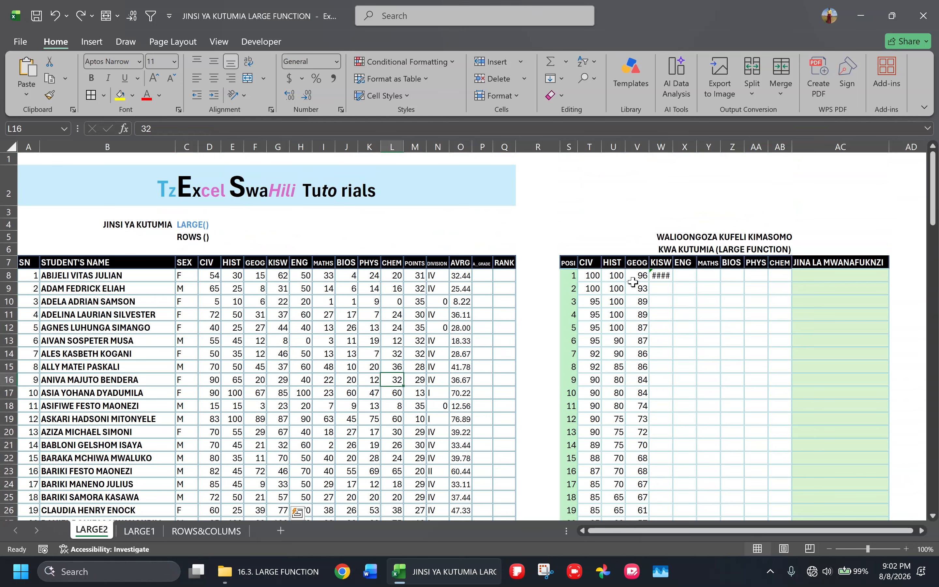
{"action": "left_click", "coordinate": [657, 277]}
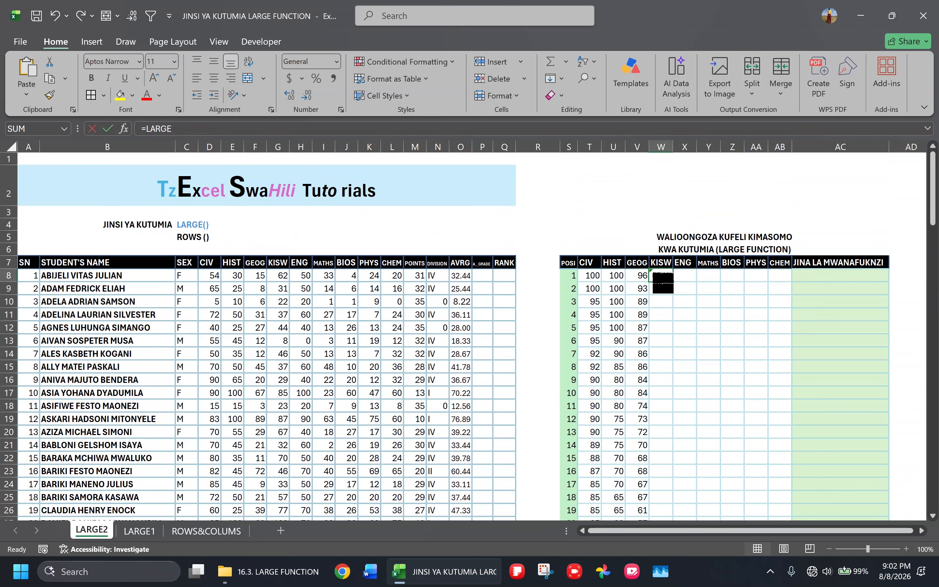
{"action": "type", "text": "="}
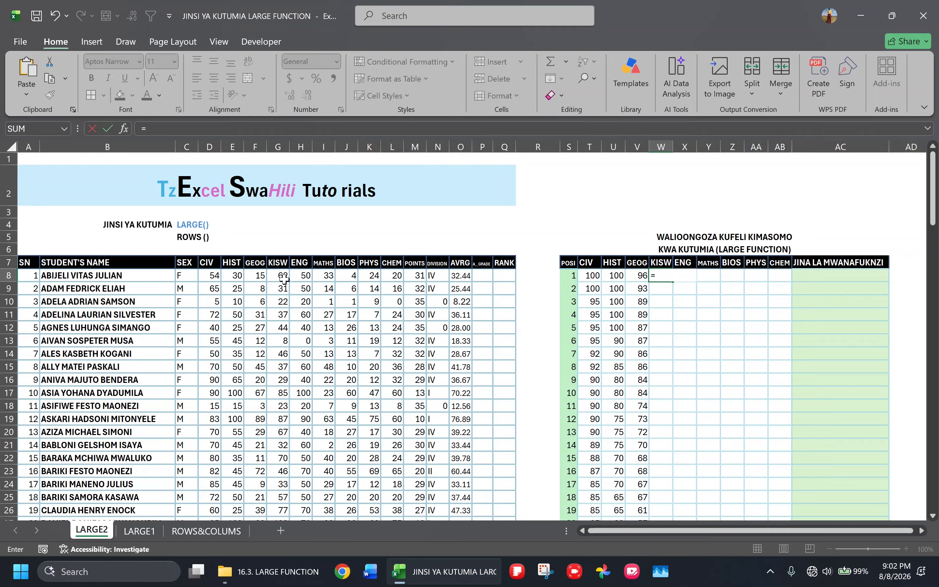
{"action": "type", "text": "LARG"}
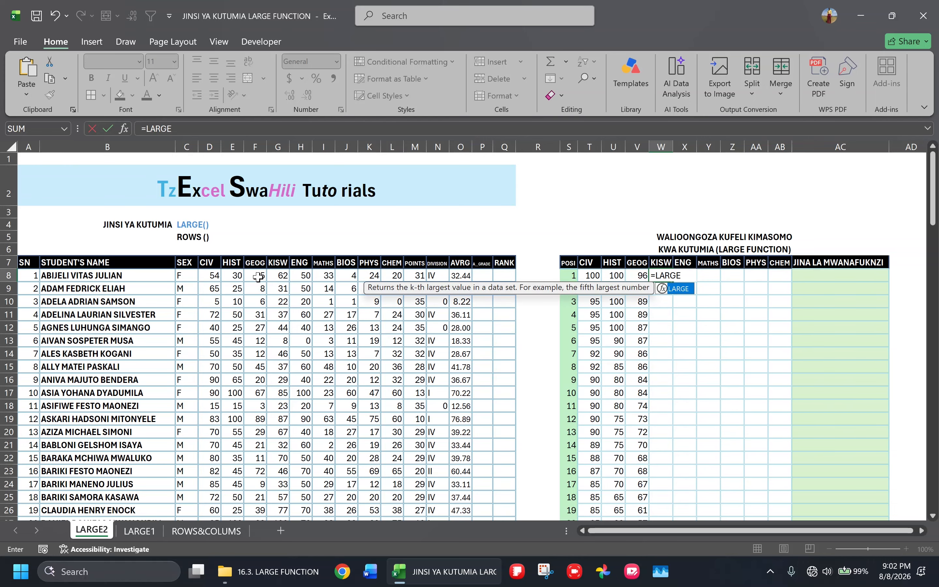
{"action": "type", "text": "E"}
{"action": "left_click_drag", "start_coordinate": [283, 273], "coordinate": [283, 330]}
Enter =LARGE($G$8:$G$129,S8) in W8 to return the highest KISW score for the first position
{"action": "left_click", "coordinate": [667, 273]}
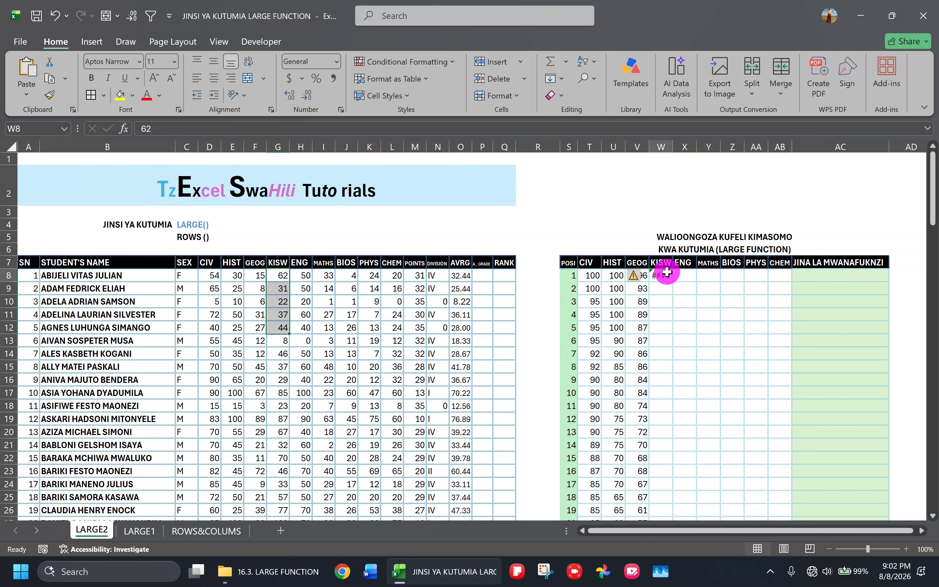
{"action": "type", "text": "=LARGE("}
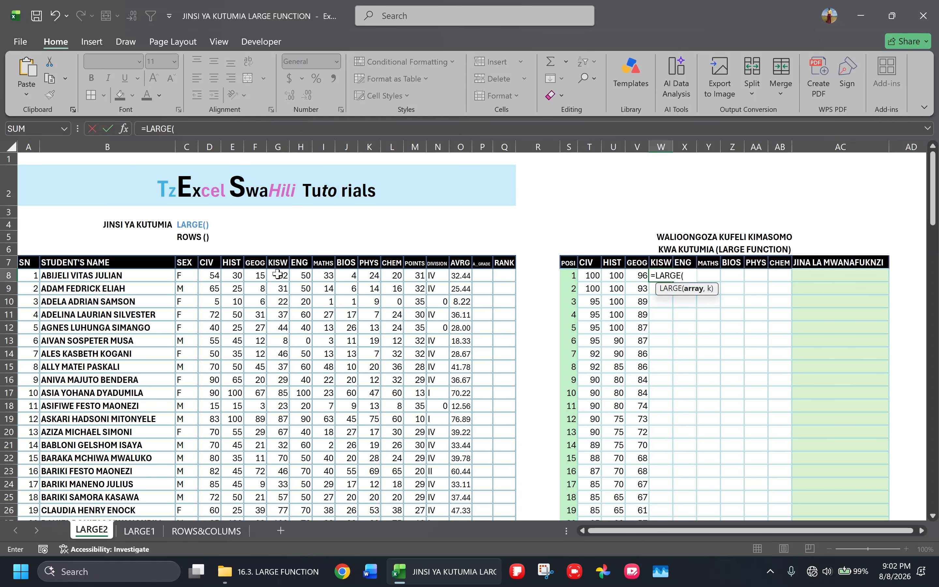
{"action": "left_click_drag", "start_coordinate": [277, 274], "coordinate": [283, 485]}
{"action": "key", "text": "F4"}
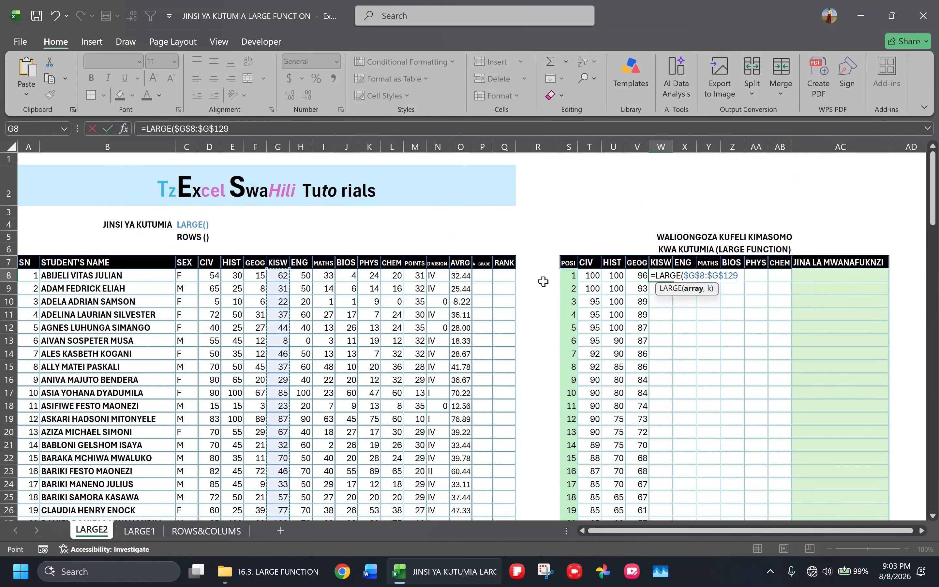
{"action": "type", "text": ","}
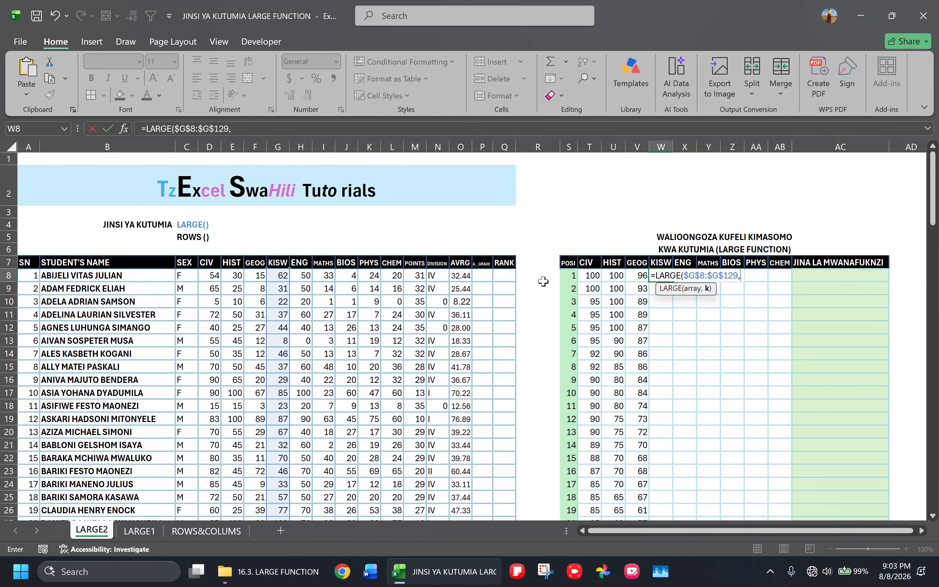
{"action": "left_click", "coordinate": [570, 276]}
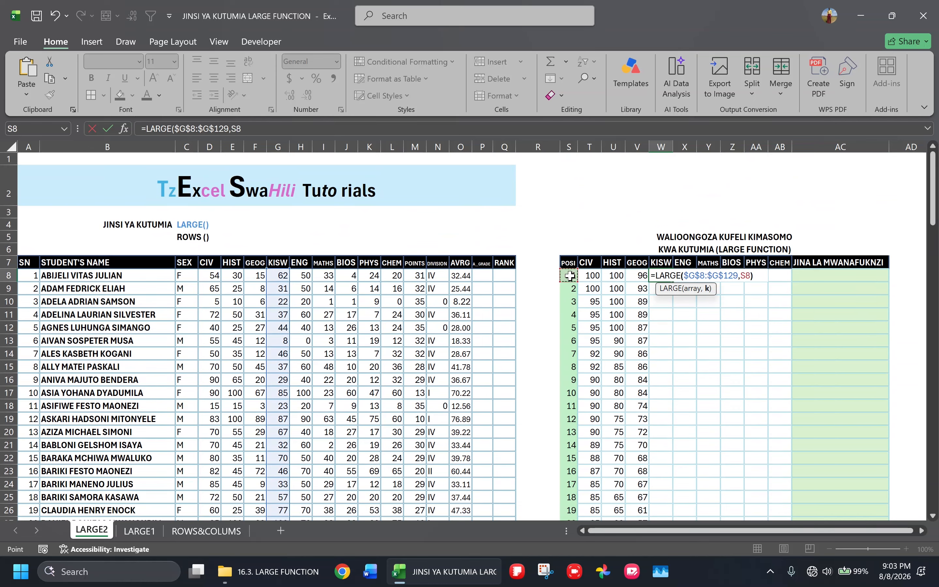
{"action": "key", "text": "ctrl+Return"}
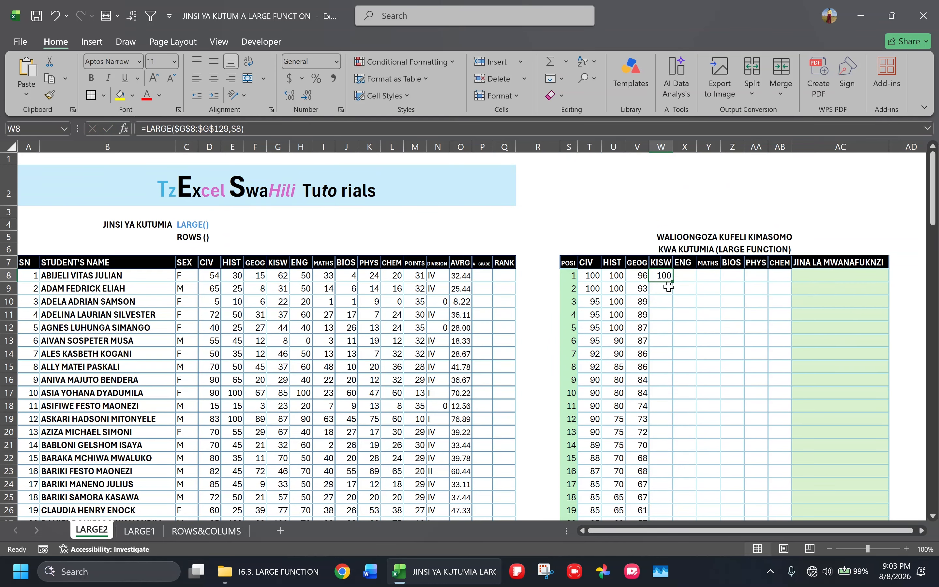
Fill the LARGE formula from W8 down the KISW ranking column through all the listed positions
{"action": "double_click", "coordinate": [671, 280]}
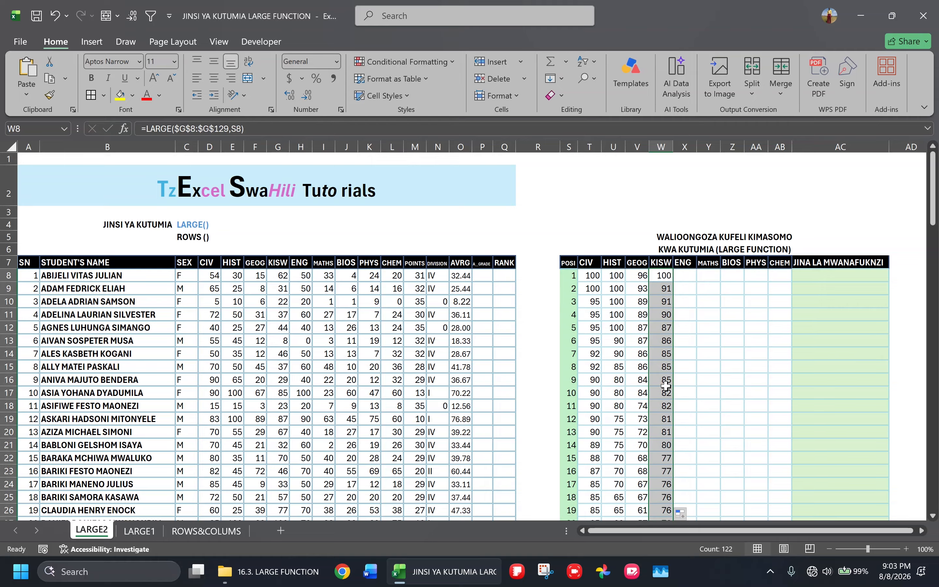
{"action": "left_click", "coordinate": [666, 387]}
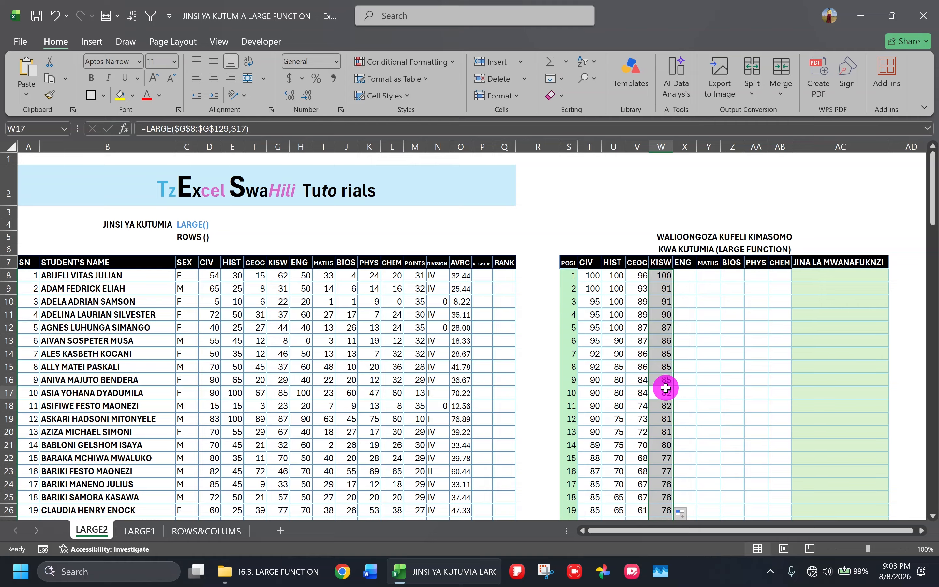
{"action": "left_click", "coordinate": [663, 276]}
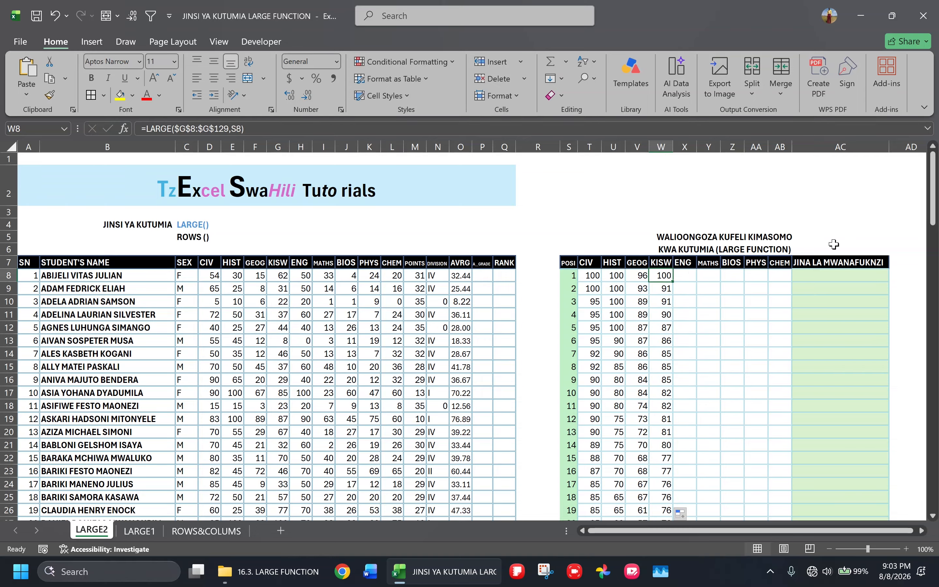
{"action": "left_click", "coordinate": [796, 277]}
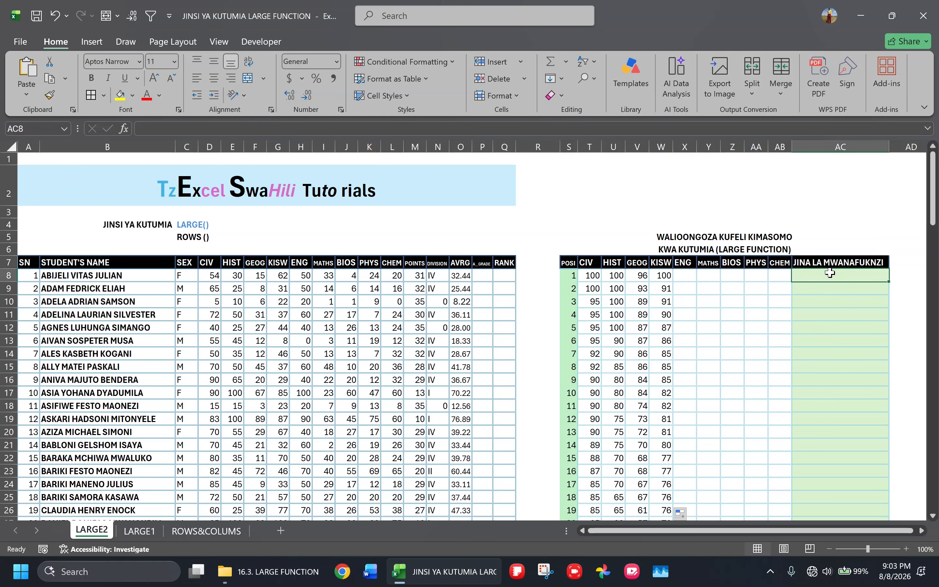
{"action": "type", "text": "="}
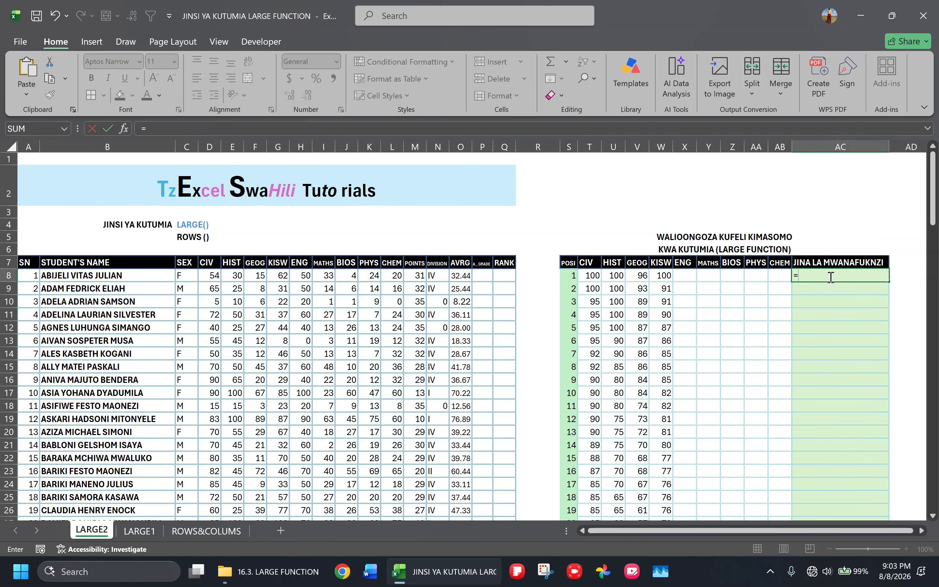
{"action": "type", "text": "INDEX("}
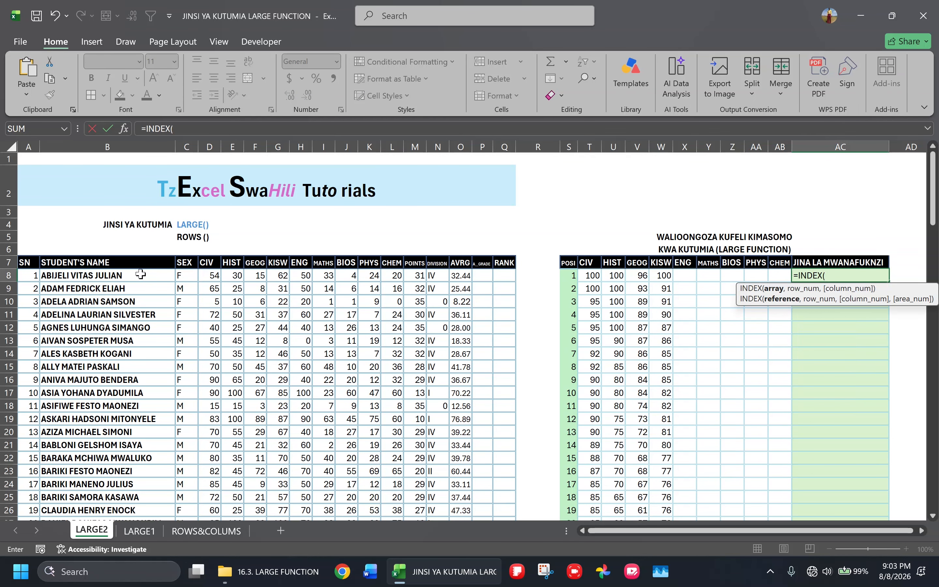
{"action": "left_click_drag", "start_coordinate": [140, 274], "coordinate": [71, 488]}
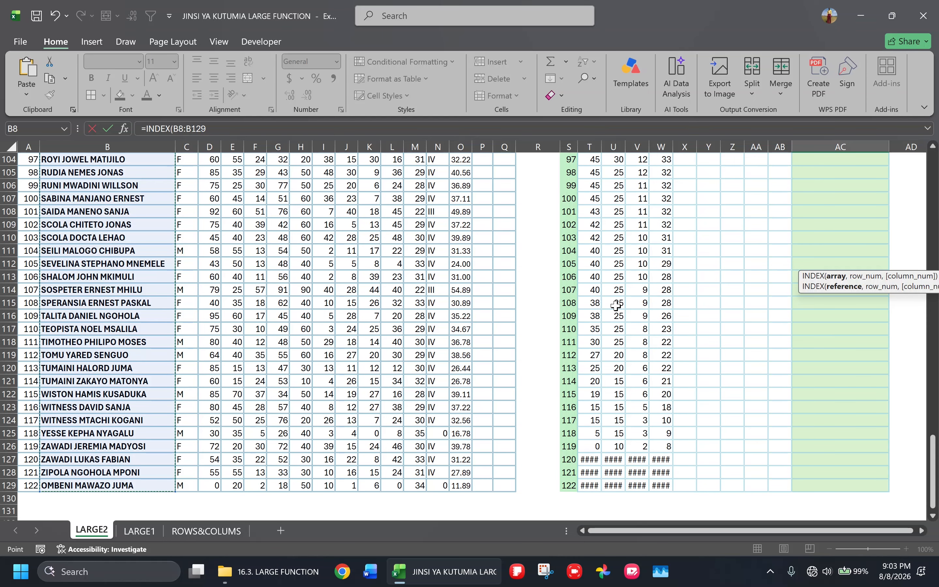
{"action": "scroll", "coordinate": [616, 306], "scroll_direction": "up", "scroll_amount": 15}
{"action": "scroll", "coordinate": [616, 306], "scroll_direction": "up", "scroll_amount": 19}
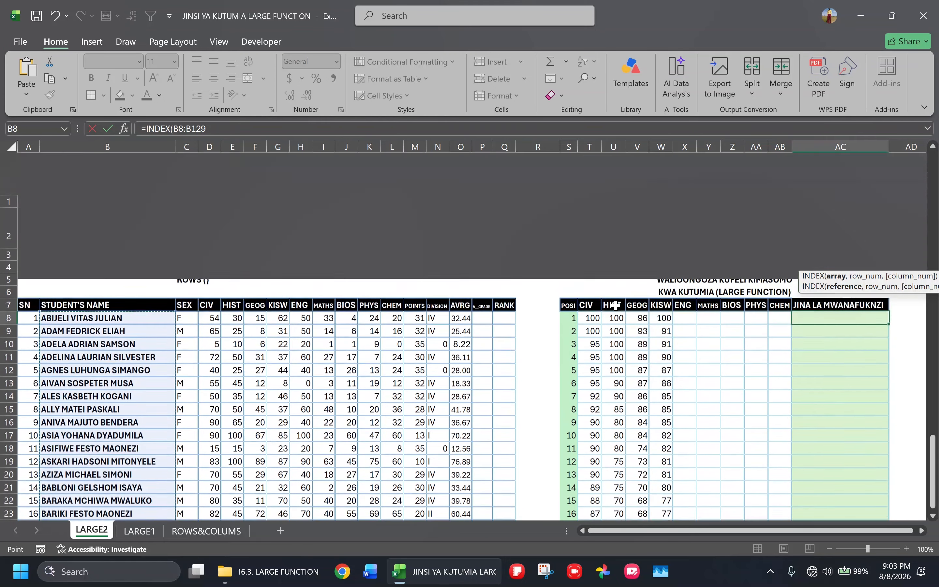
{"action": "left_click", "coordinate": [236, 129]}
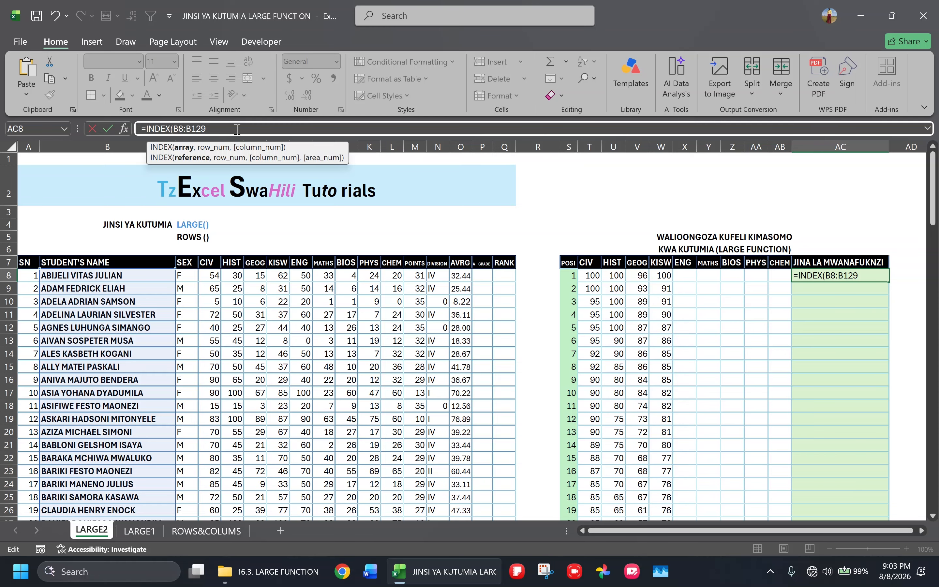
{"action": "left_click_drag", "start_coordinate": [230, 129], "coordinate": [175, 132]}
{"action": "key", "text": "F4"}
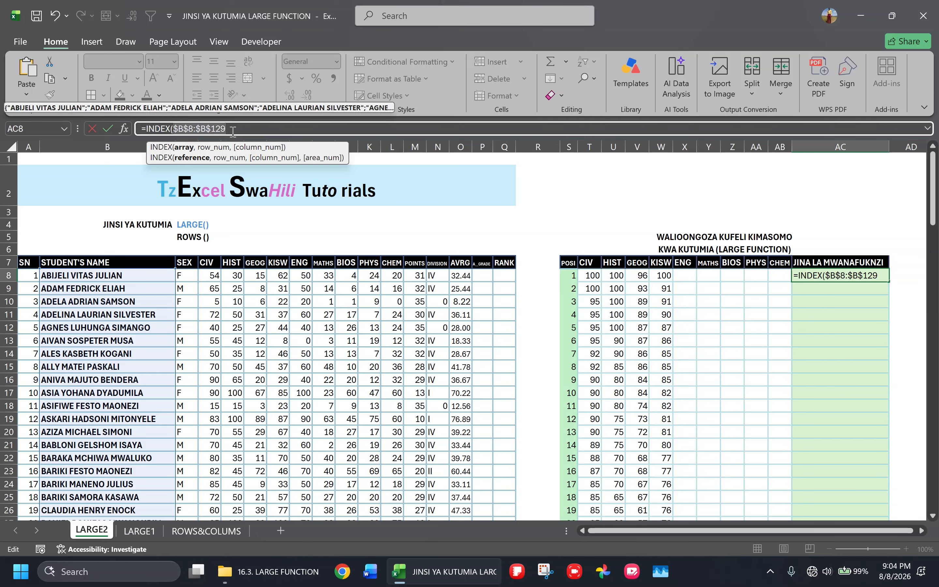
{"action": "left_click", "coordinate": [237, 122]}
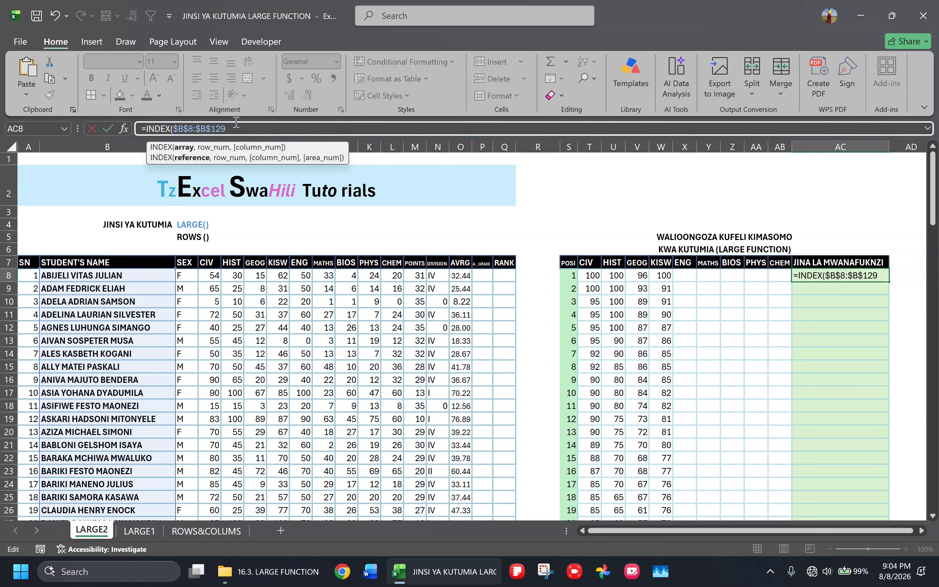
{"action": "type", "text": ",SMALL"}
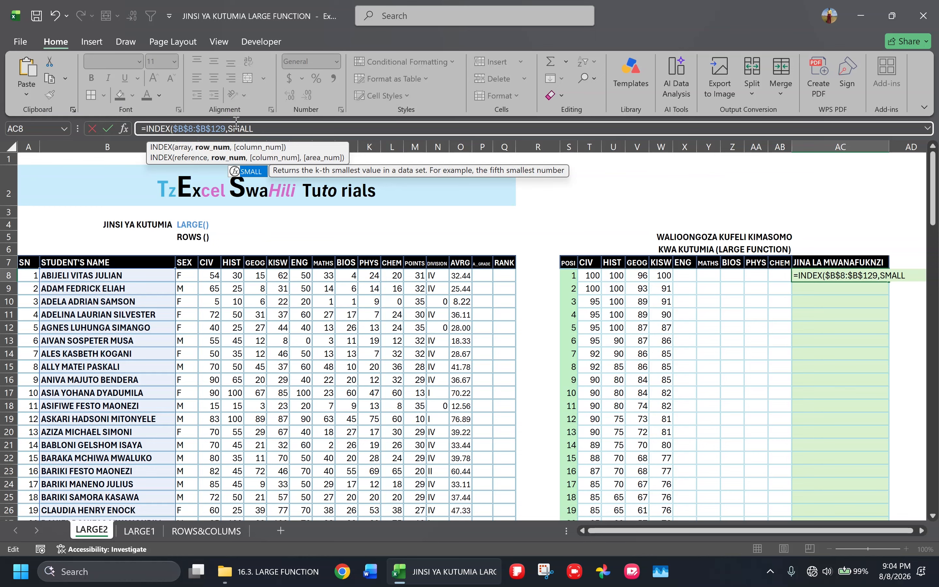
{"action": "type", "text": "(IF("}
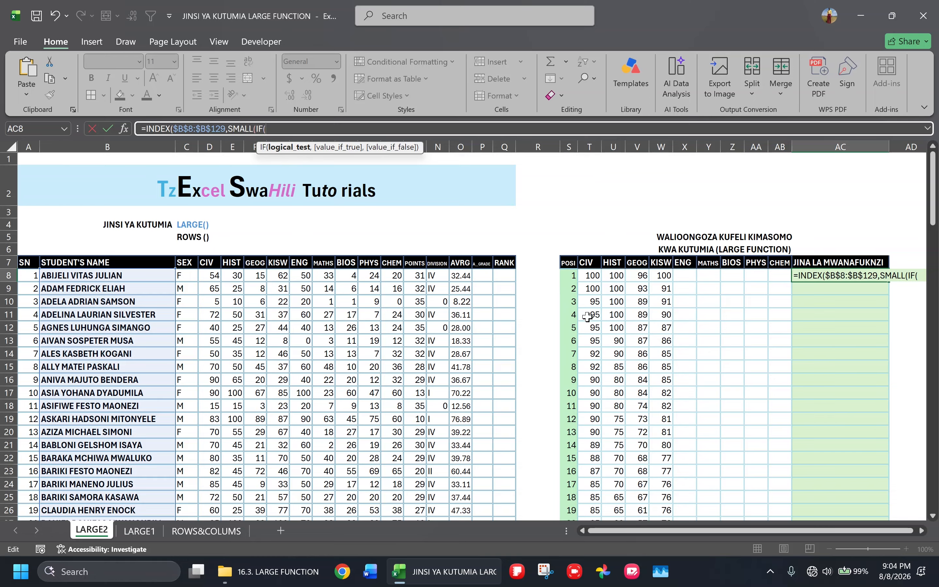
{"action": "key", "text": "Escape"}
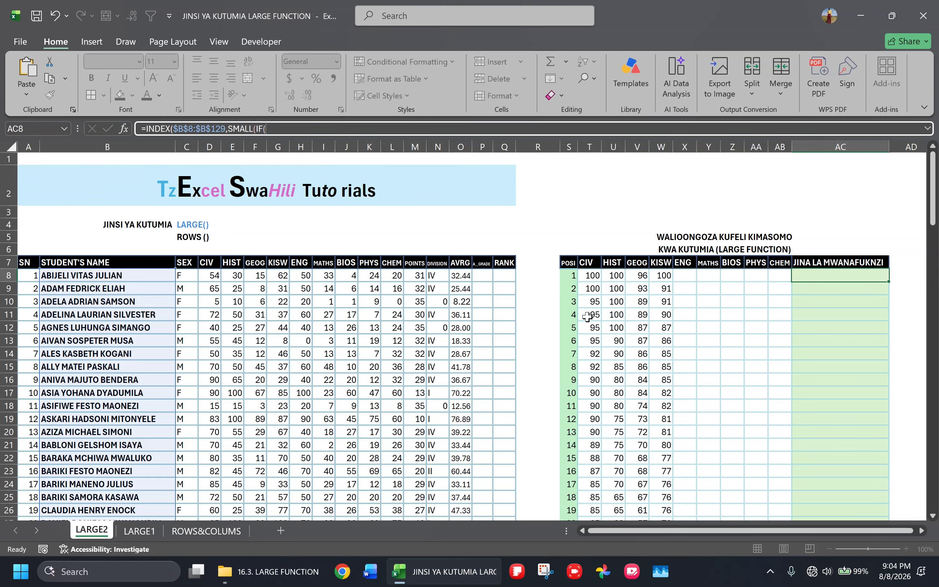
Insert a new column before the JINA LA MWANAFUKNZI column, at column AC
{"action": "left_click", "coordinate": [794, 147]}
{"action": "right_click", "coordinate": [794, 148]}
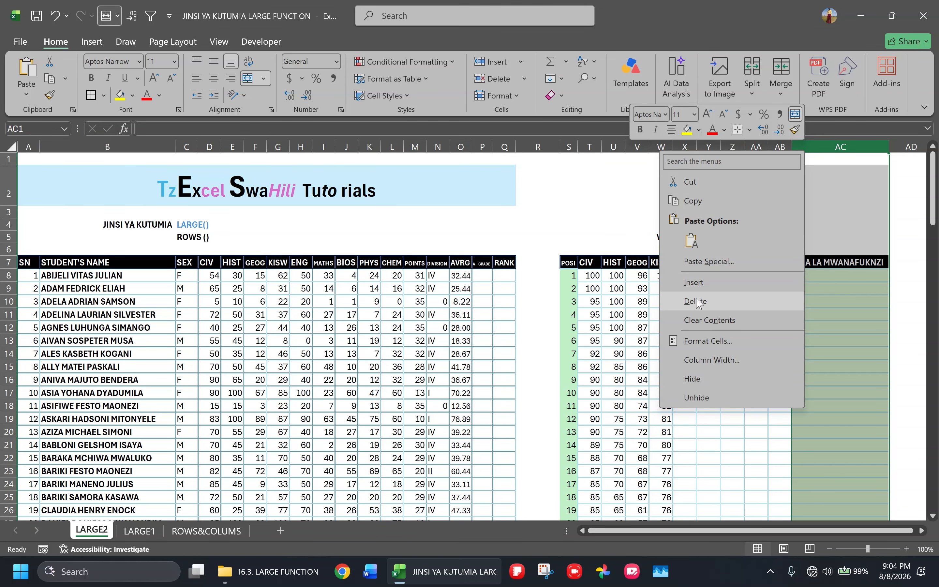
{"action": "left_click", "coordinate": [693, 282]}
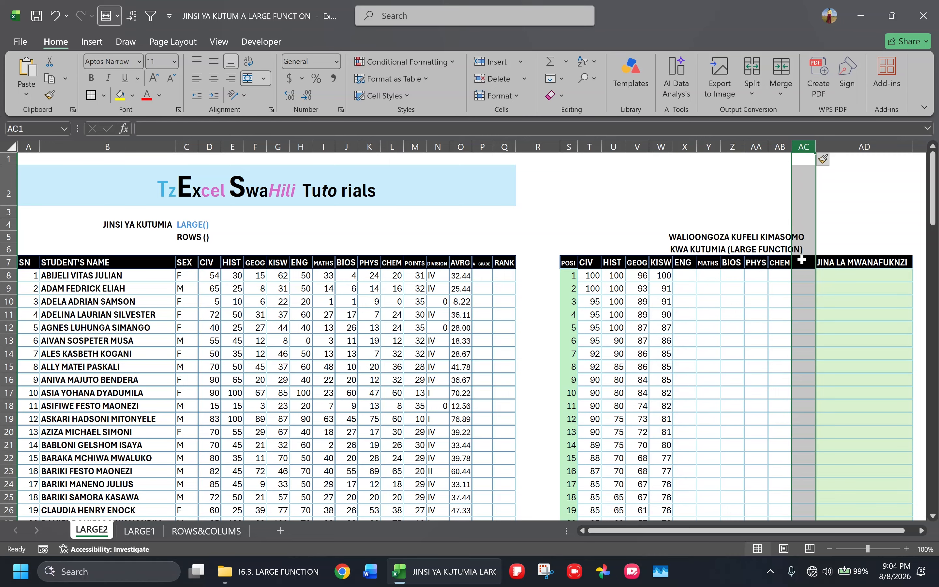
Label the new column AC with the header AVG in cell AC7
{"action": "left_click", "coordinate": [802, 261]}
{"action": "type", "text": "AVG"}
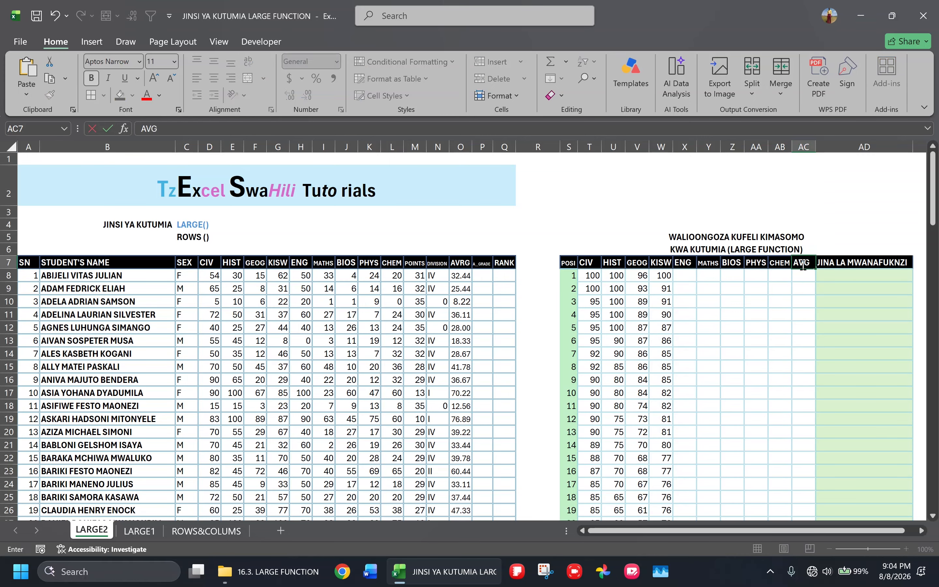
{"action": "key", "text": "Return"}
Enter =LARGE($O$8:$O$129,S8) in AC8 to return the highest average for the first position
{"action": "left_click", "coordinate": [802, 274]}
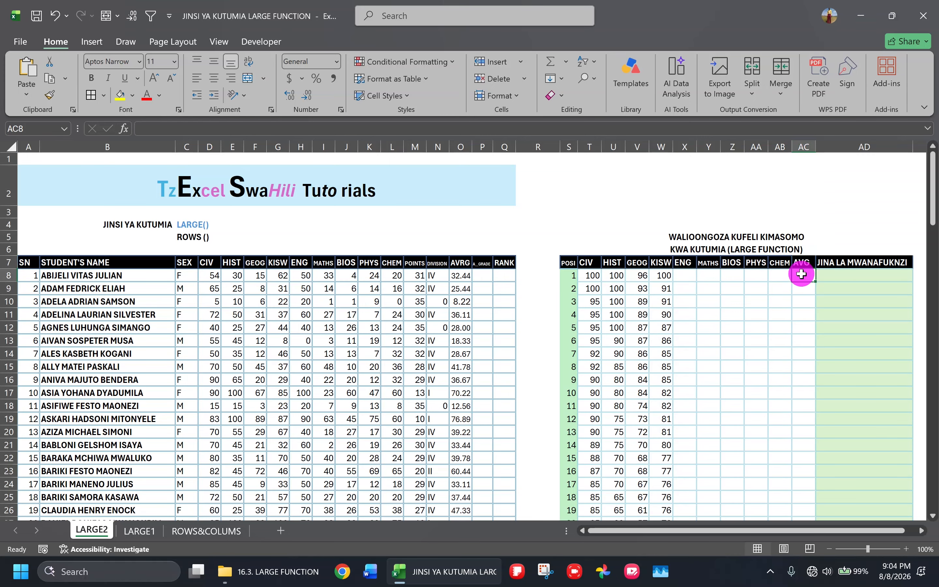
{"action": "type", "text": "=L"}
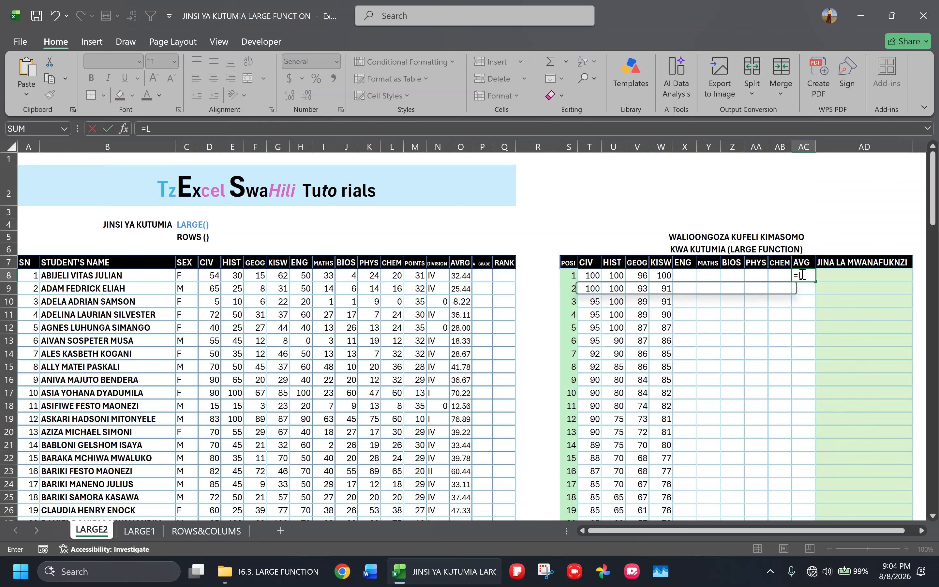
{"action": "type", "text": "ARGE("}
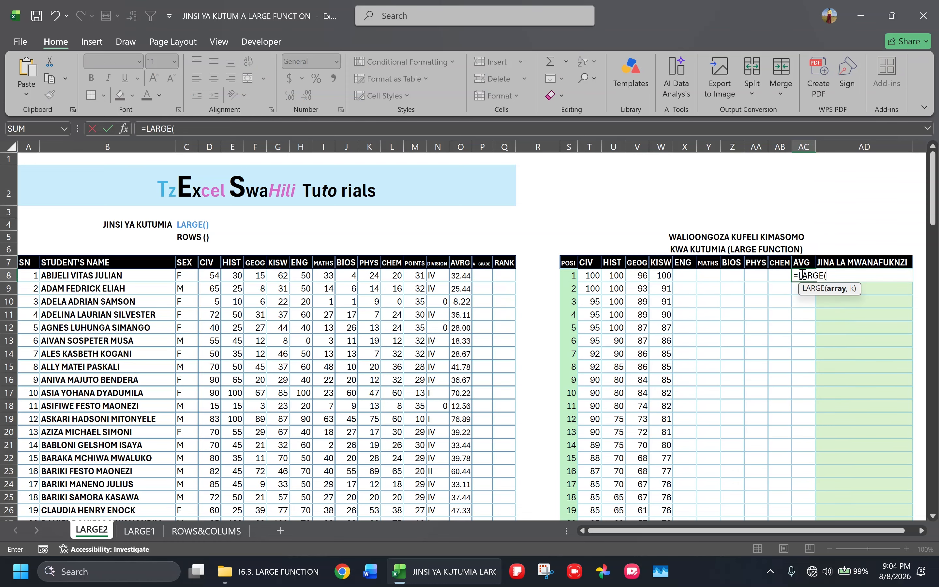
{"action": "left_click", "coordinate": [457, 274]}
{"action": "left_click_drag", "start_coordinate": [456, 274], "coordinate": [463, 483]}
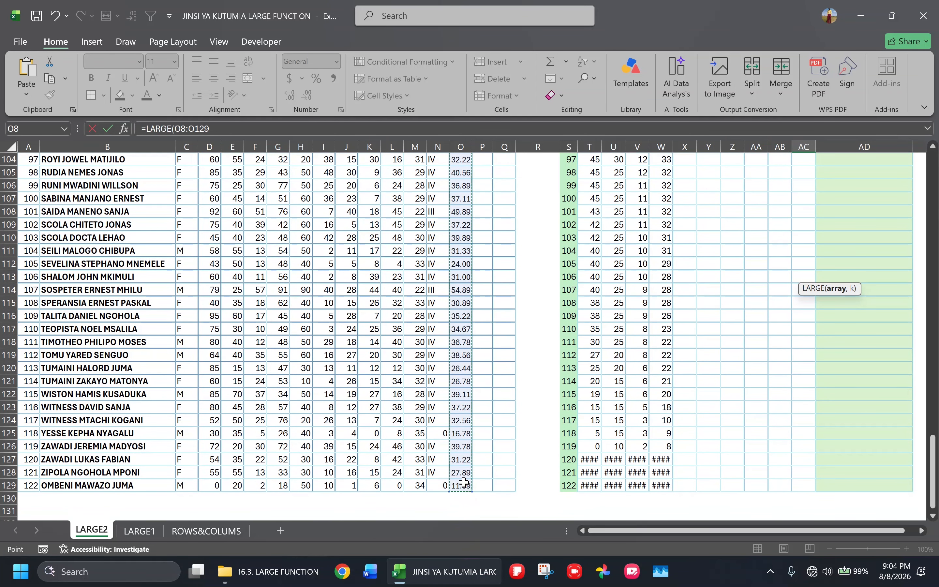
{"action": "key", "text": "F4"}
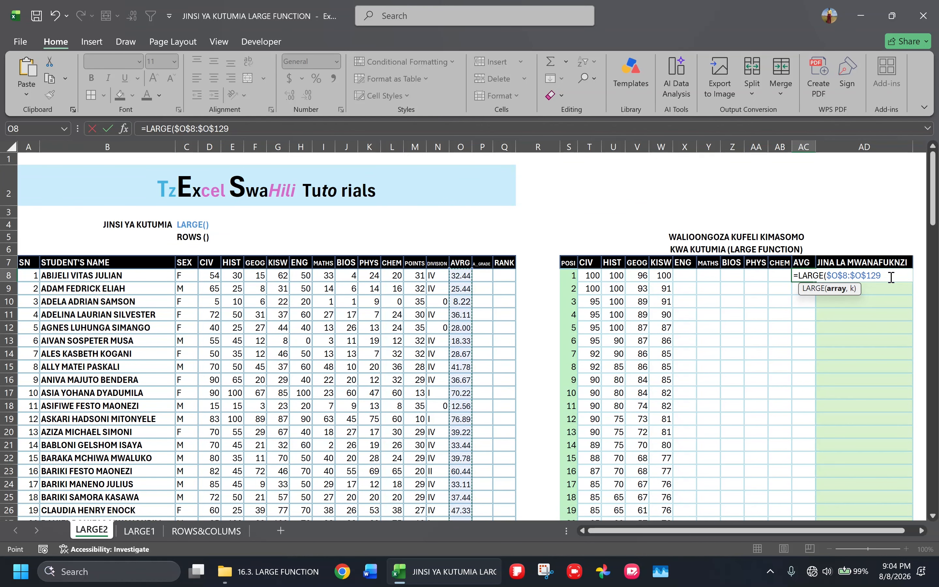
{"action": "type", "text": ","}
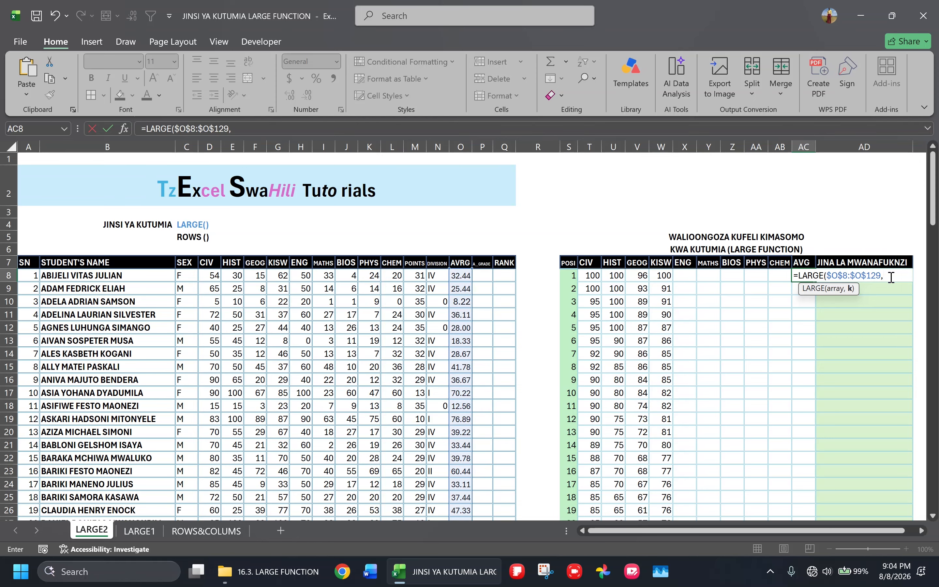
{"action": "left_click", "coordinate": [576, 275]}
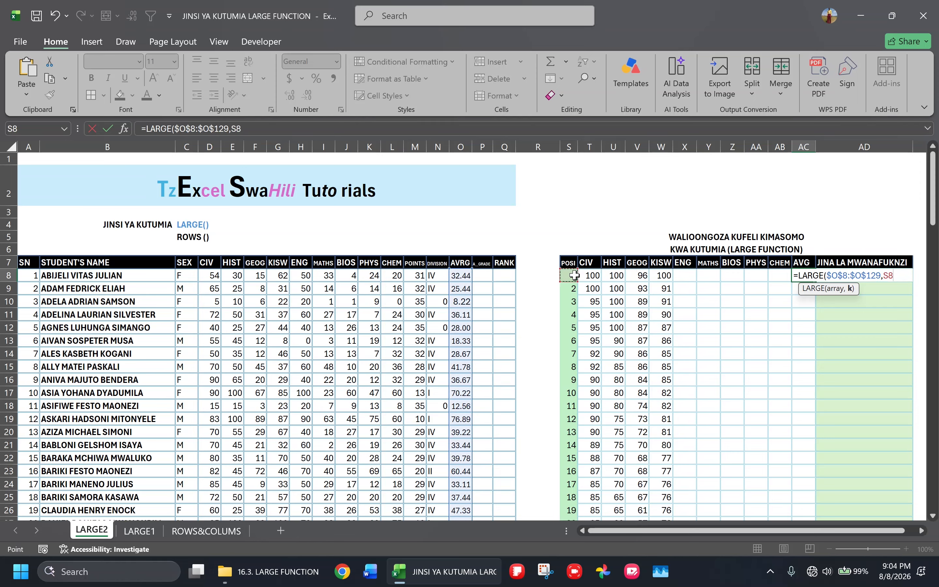
{"action": "type", "text": ")"}
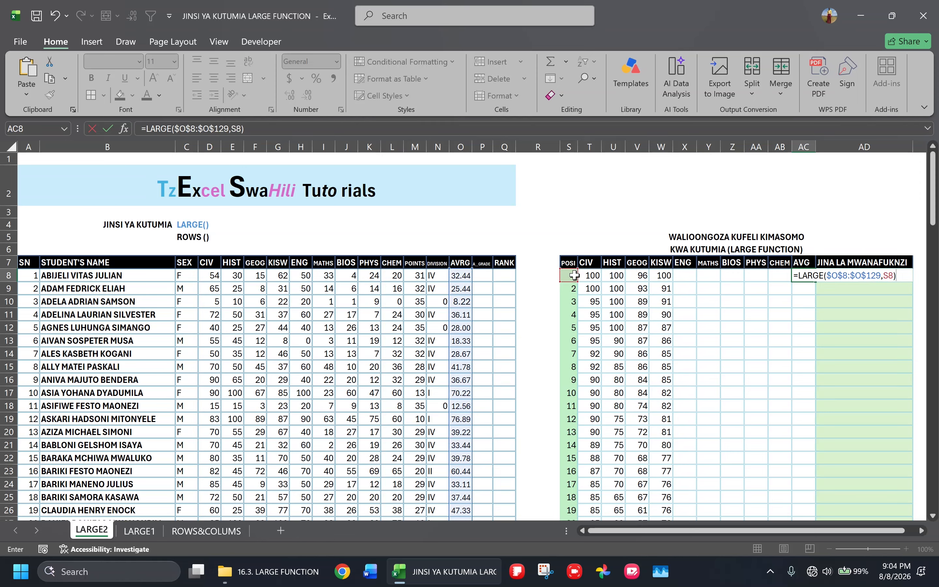
{"action": "key", "text": "ctrl+Return"}
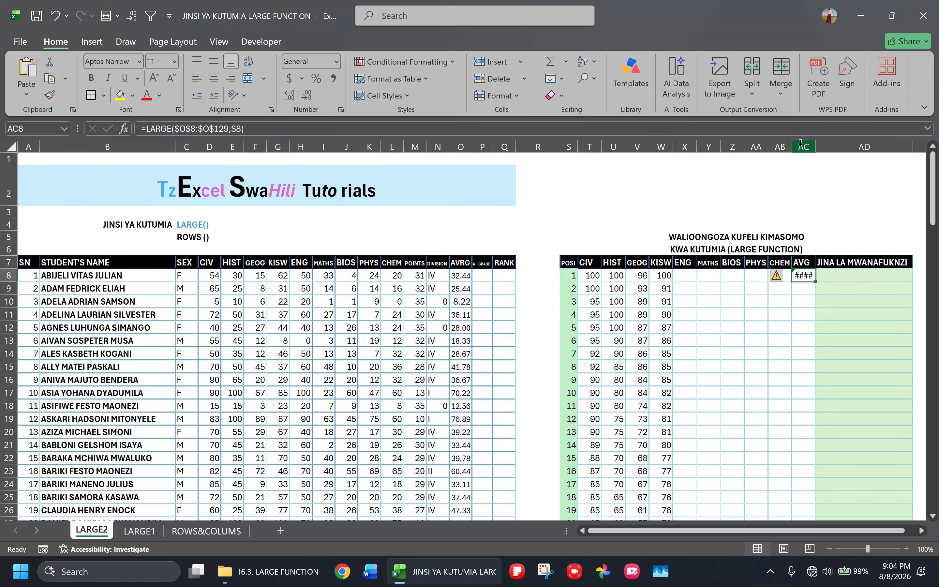
Widen column AC slightly and re-enter =LARGE($O$8:$O$129,S8) in AC8 for the top average
{"action": "left_click_drag", "start_coordinate": [816, 147], "coordinate": [828, 148]}
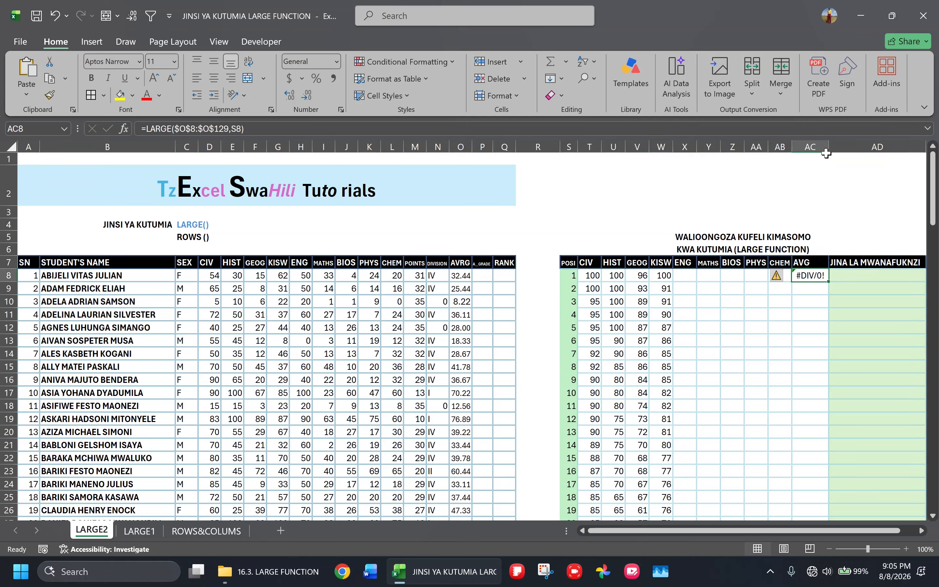
{"action": "left_click", "coordinate": [804, 278]}
{"action": "type", "text": "=LARGE("}
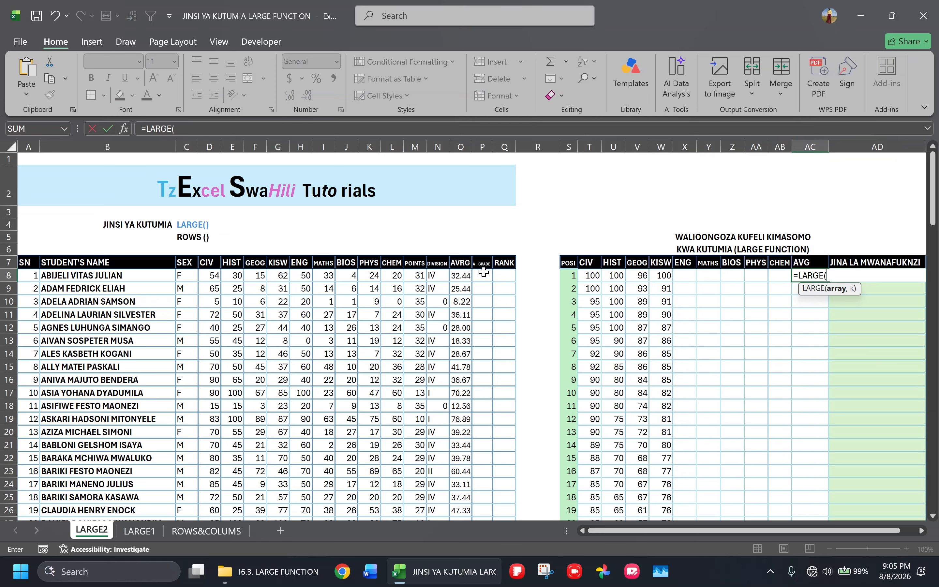
{"action": "left_click_drag", "start_coordinate": [462, 275], "coordinate": [462, 485]}
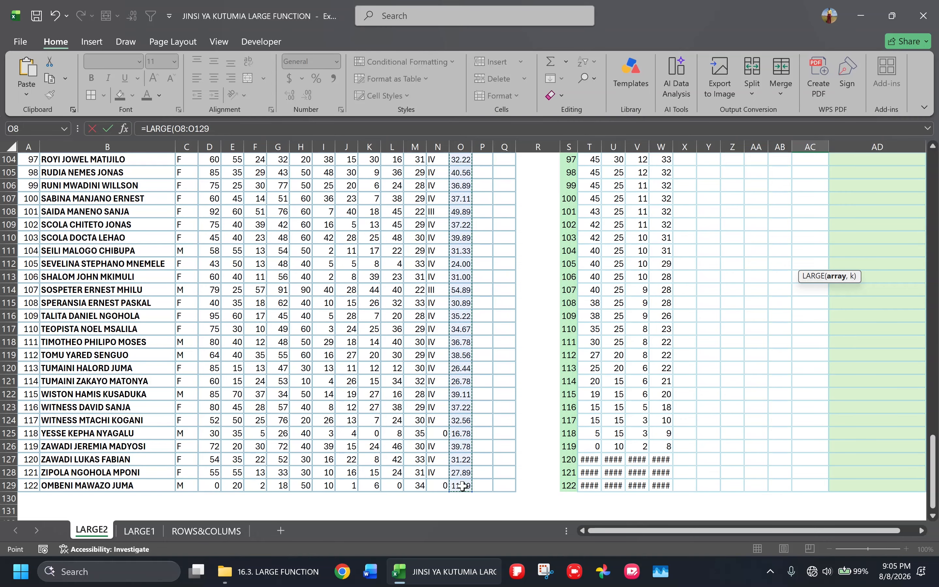
{"action": "scroll", "coordinate": [462, 485], "scroll_direction": "up", "scroll_amount": 2}
{"action": "scroll", "coordinate": [461, 485], "scroll_direction": "up", "scroll_amount": 17}
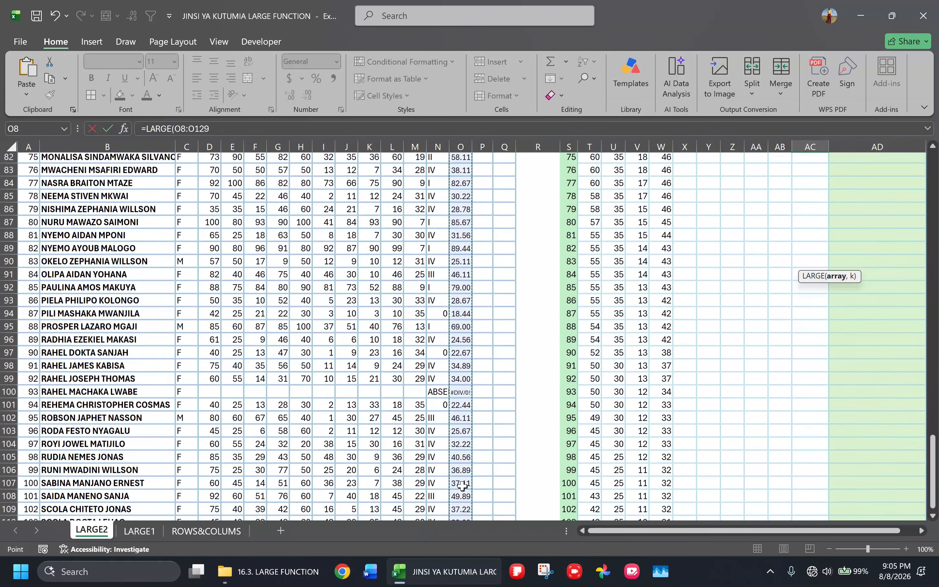
{"action": "scroll", "coordinate": [462, 485], "scroll_direction": "up", "scroll_amount": 16}
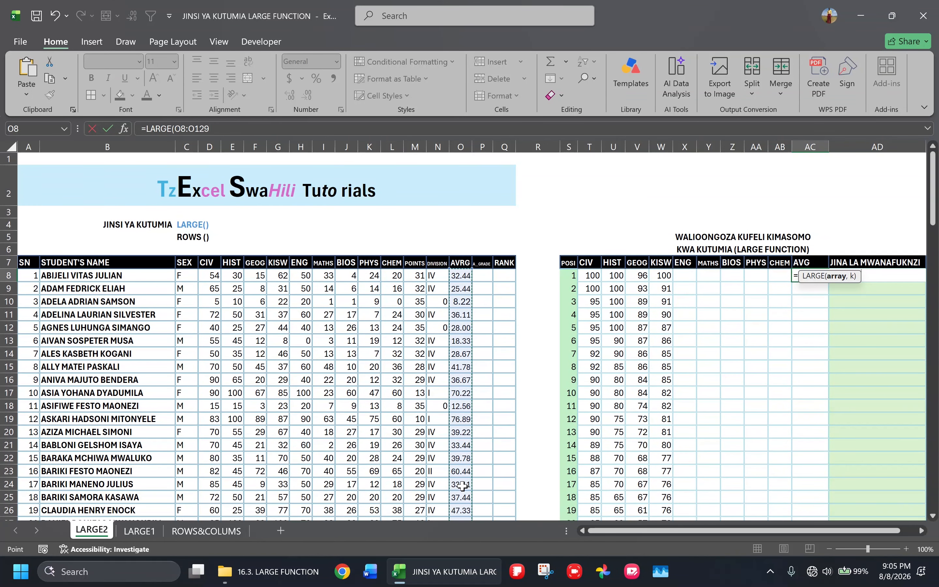
{"action": "key", "text": "F4"}
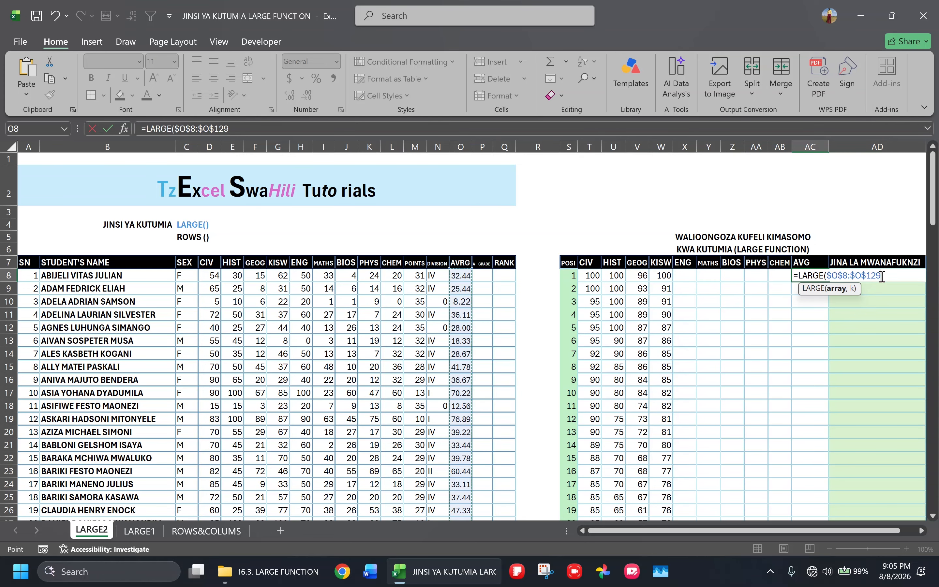
{"action": "type", "text": ","}
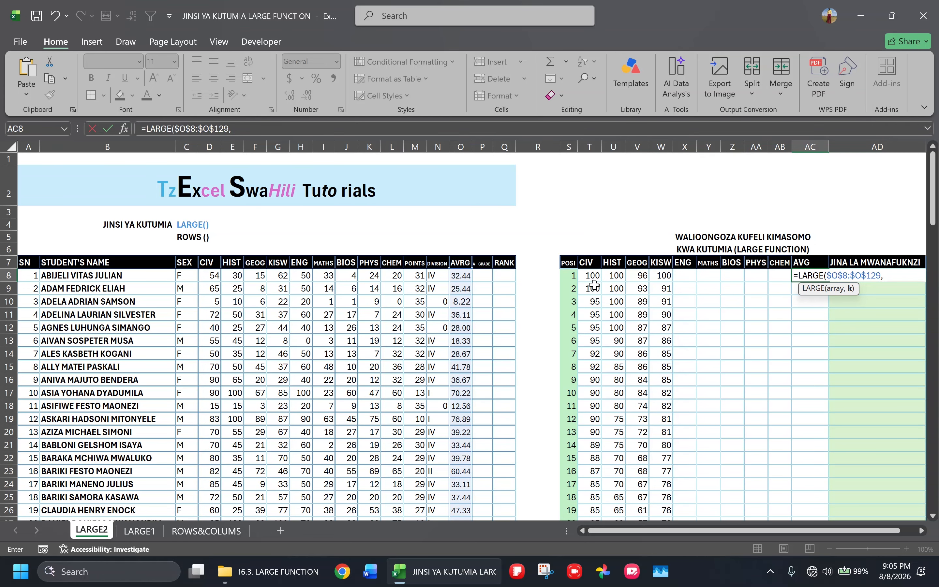
{"action": "left_click", "coordinate": [573, 275]}
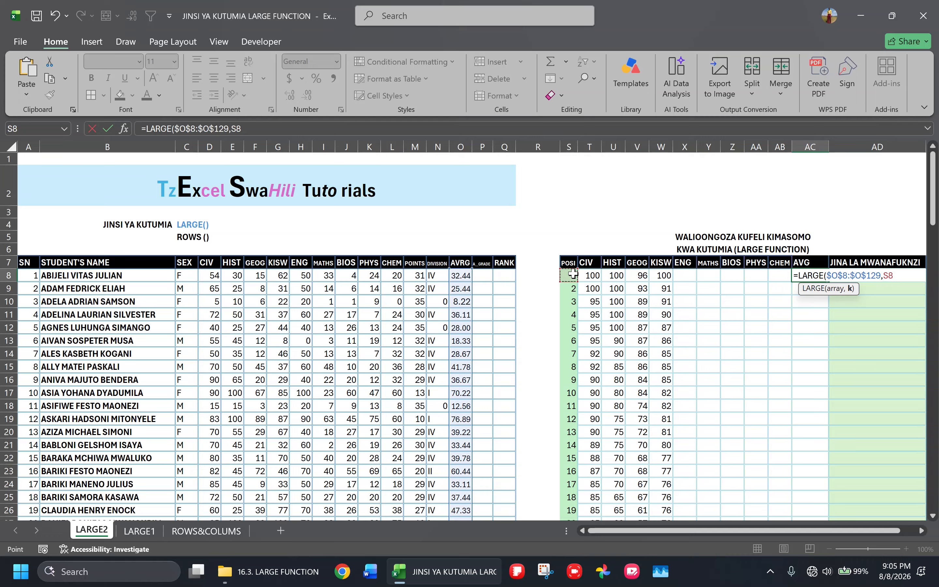
{"action": "type", "text": ")"}
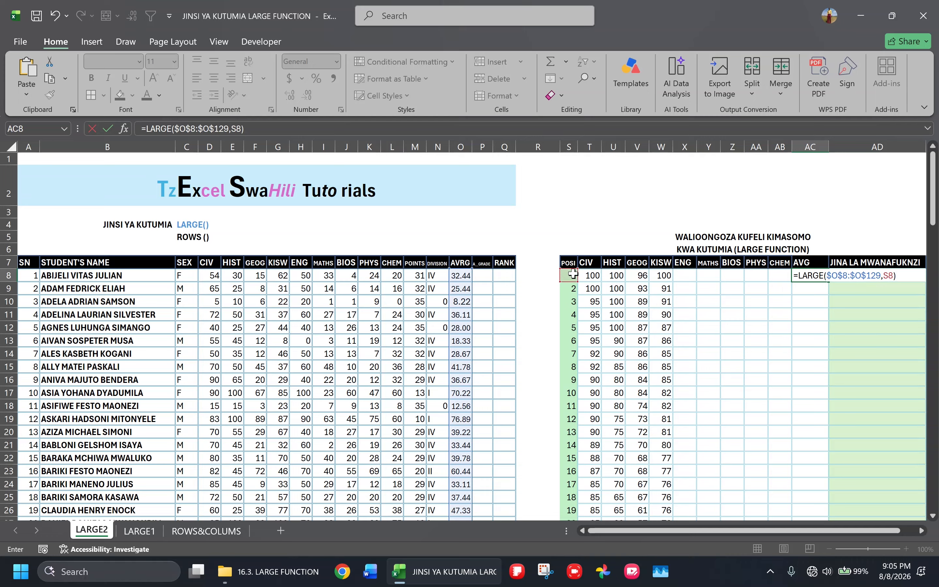
{"action": "key", "text": "ctrl+Return"}
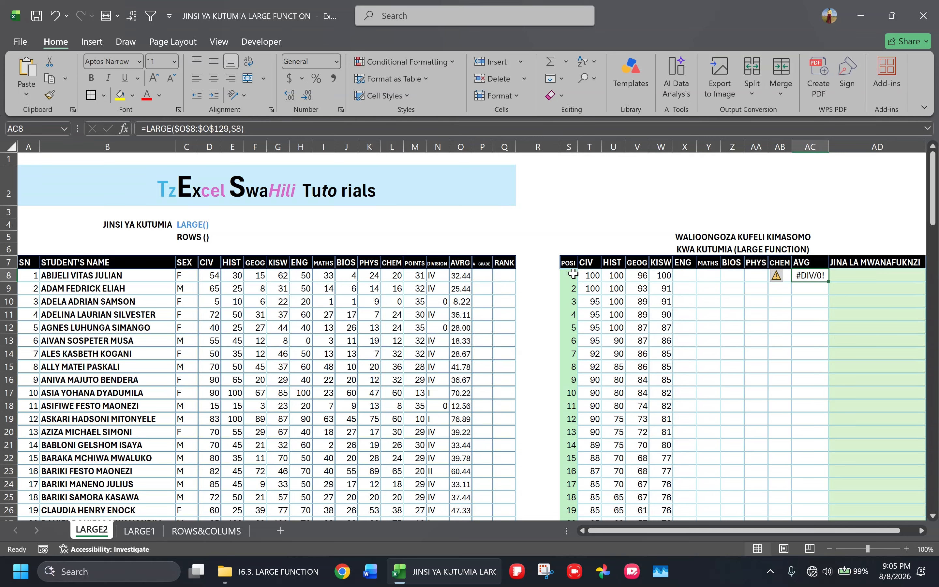
Fill the LARGE formula from AC8 down the AVG column through all the listed positions
{"action": "double_click", "coordinate": [830, 280]}
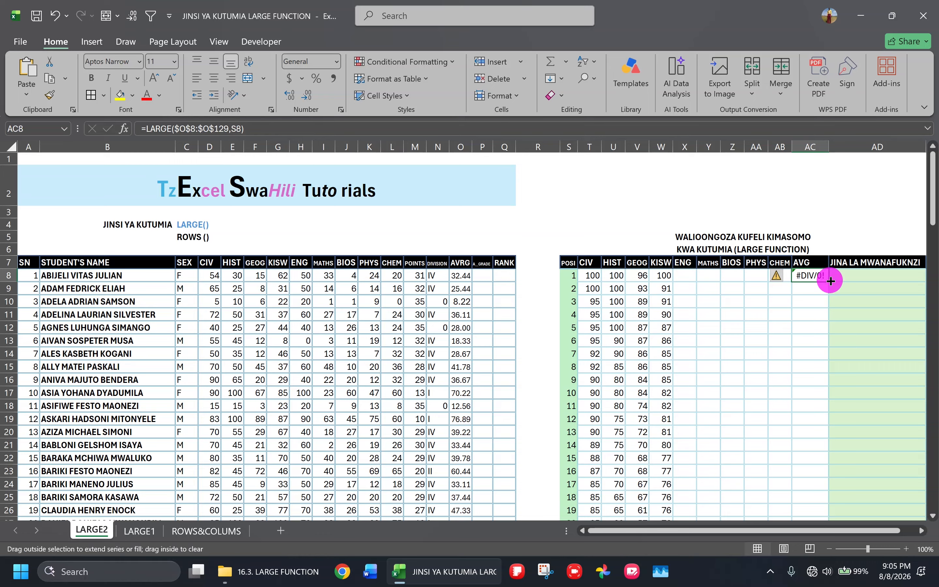
{"action": "scroll", "coordinate": [812, 364], "scroll_direction": "down", "scroll_amount": 3}
{"action": "scroll", "coordinate": [812, 365], "scroll_direction": "down", "scroll_amount": 20}
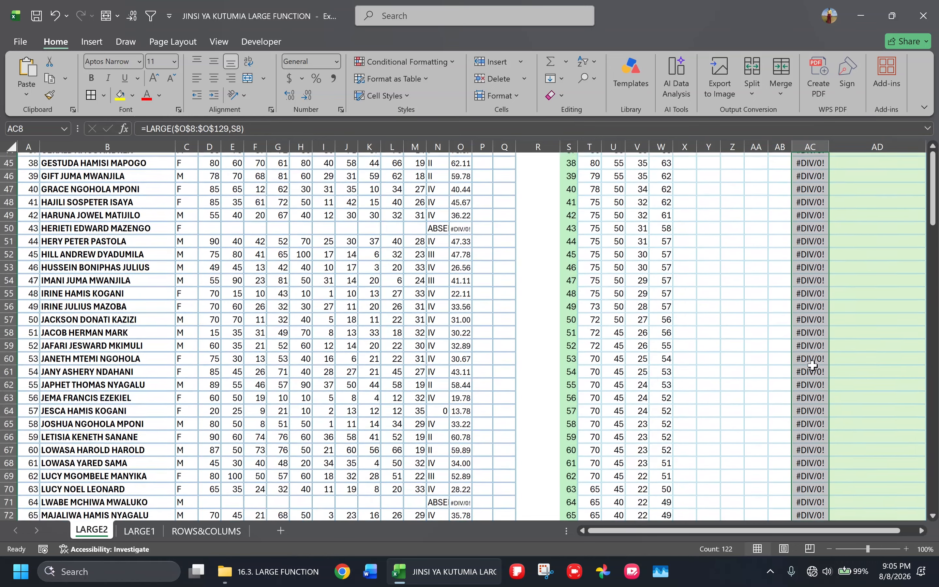
{"action": "scroll", "coordinate": [812, 365], "scroll_direction": "up", "scroll_amount": 20}
{"action": "scroll", "coordinate": [812, 364], "scroll_direction": "up", "scroll_amount": 11}
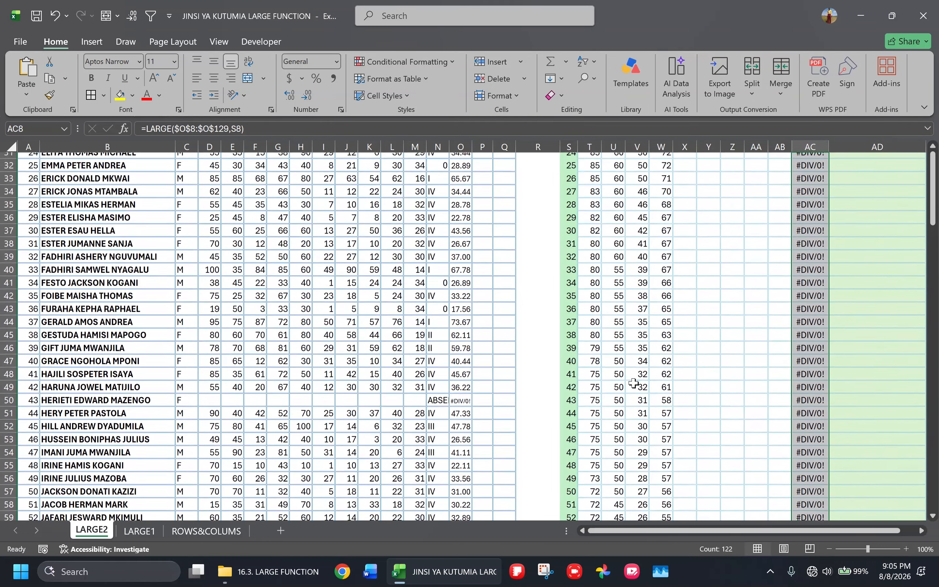
Wrap the AVRG formula in O8 with IFERROR so it reads =IFERROR(AVERAGE(D8:L8),"")
{"action": "scroll", "coordinate": [388, 240], "scroll_direction": "right", "scroll_amount": 1}
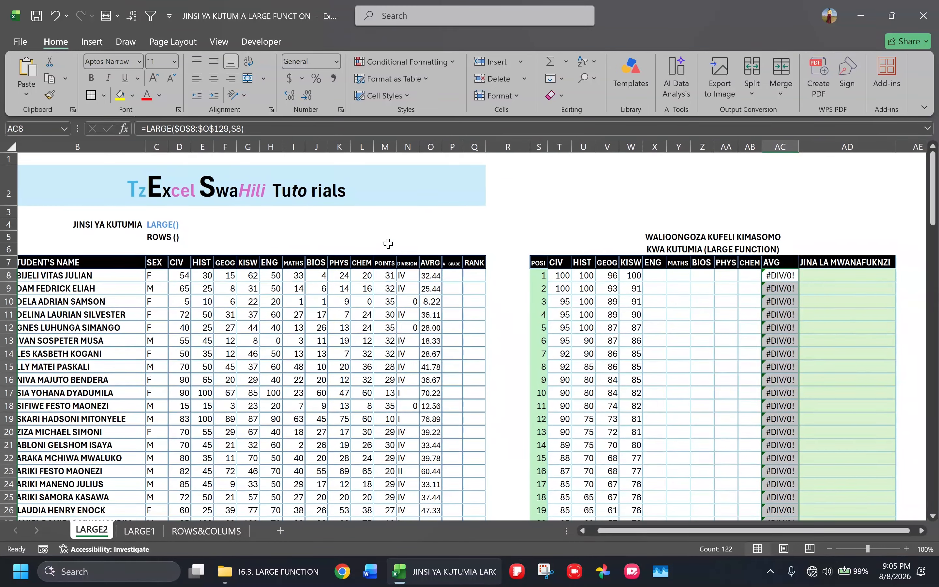
{"action": "left_click", "coordinate": [427, 280]}
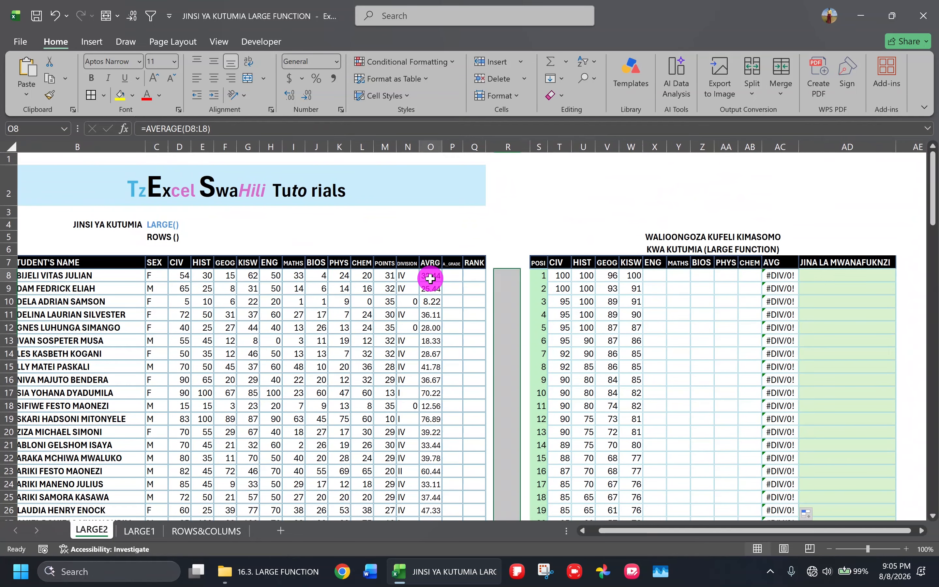
{"action": "left_click", "coordinate": [147, 129]}
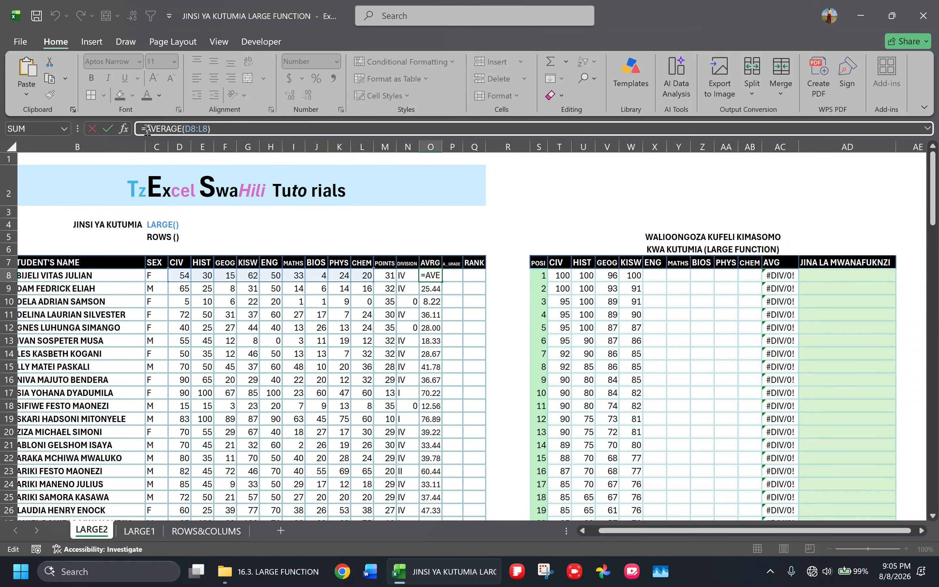
{"action": "type", "text": "I"}
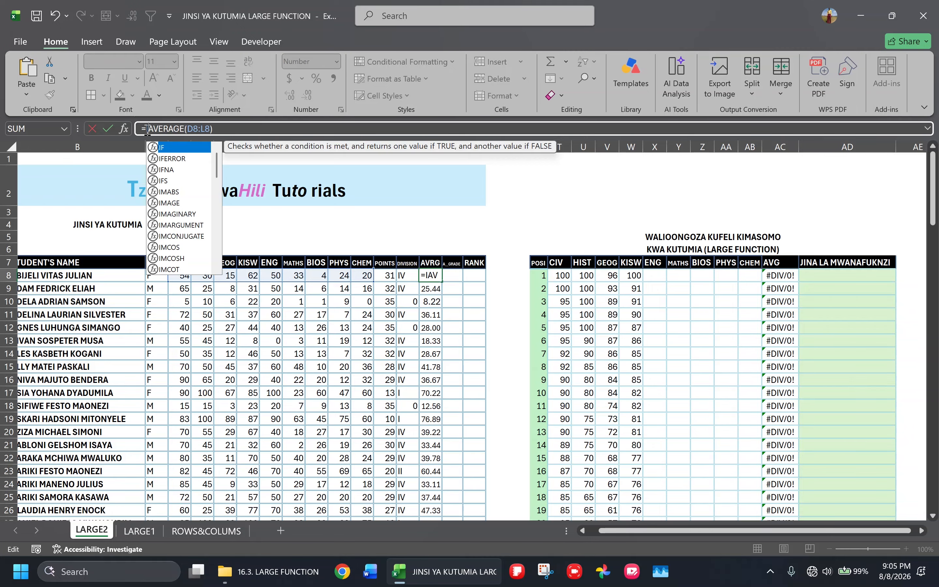
{"action": "type", "text": "FERROR("}
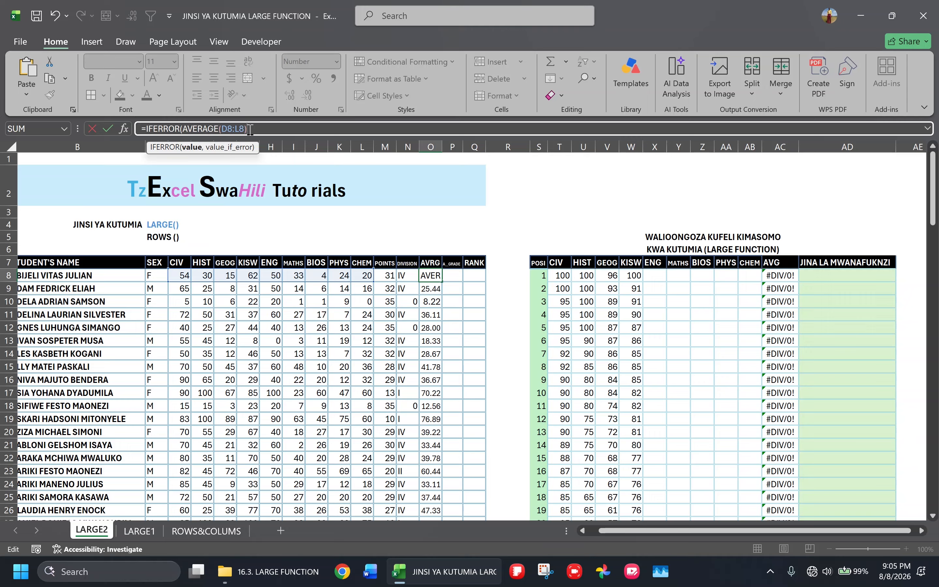
{"action": "type", "text": ",\"\")"}
{"action": "key", "text": "ctrl+Return"}
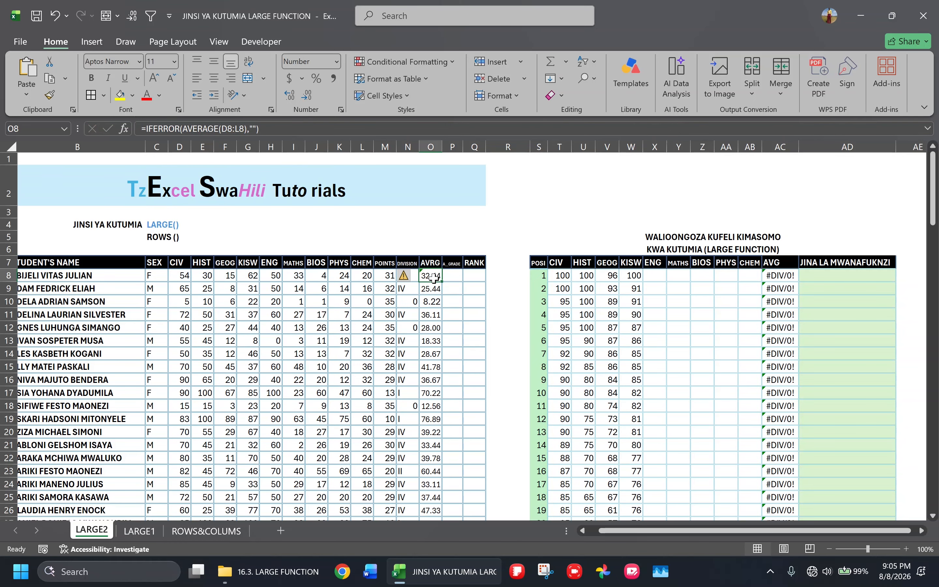
Fill the IFERROR formula from O8 down the AVRG column and check the absent student's average in O50
{"action": "double_click", "coordinate": [445, 285]}
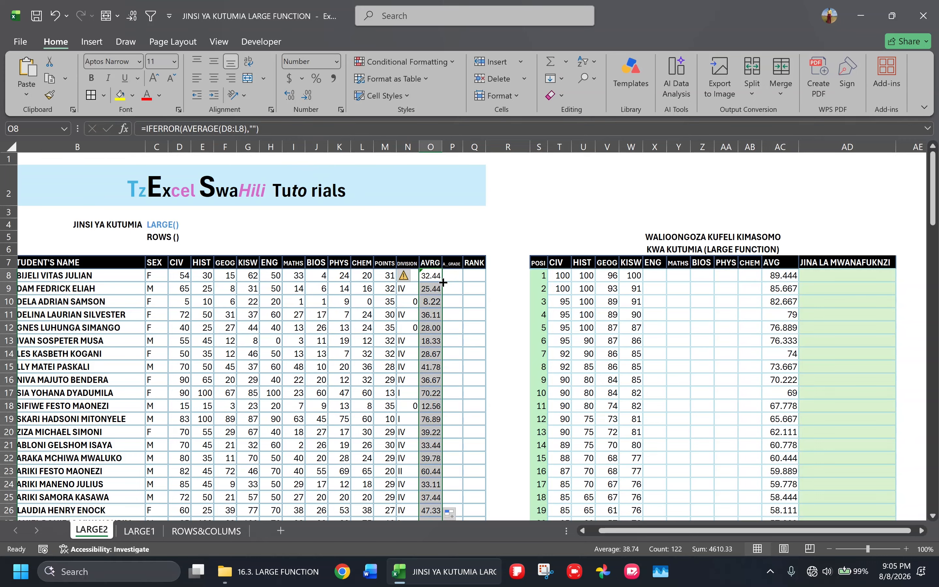
{"action": "scroll", "coordinate": [360, 336], "scroll_direction": "down", "scroll_amount": 10}
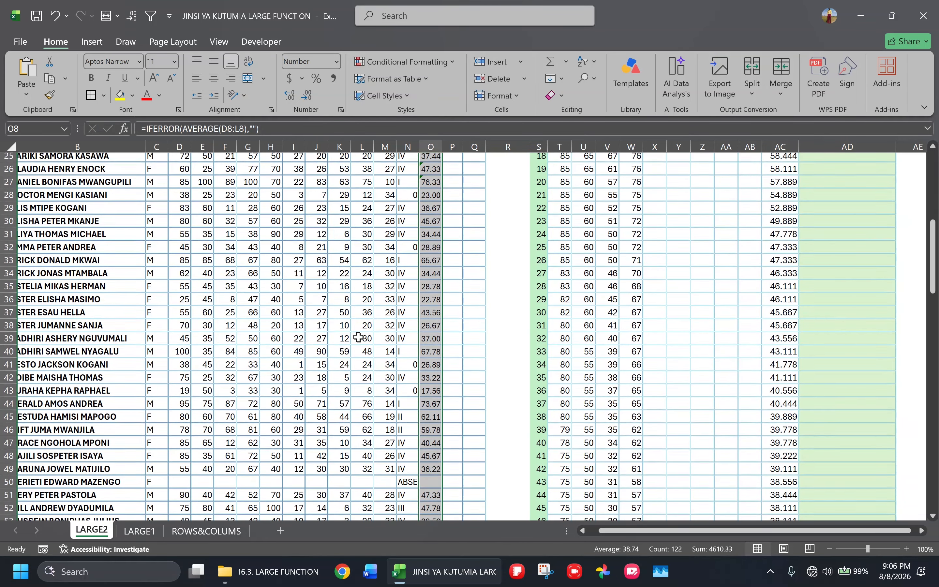
{"action": "left_click", "coordinate": [431, 405]}
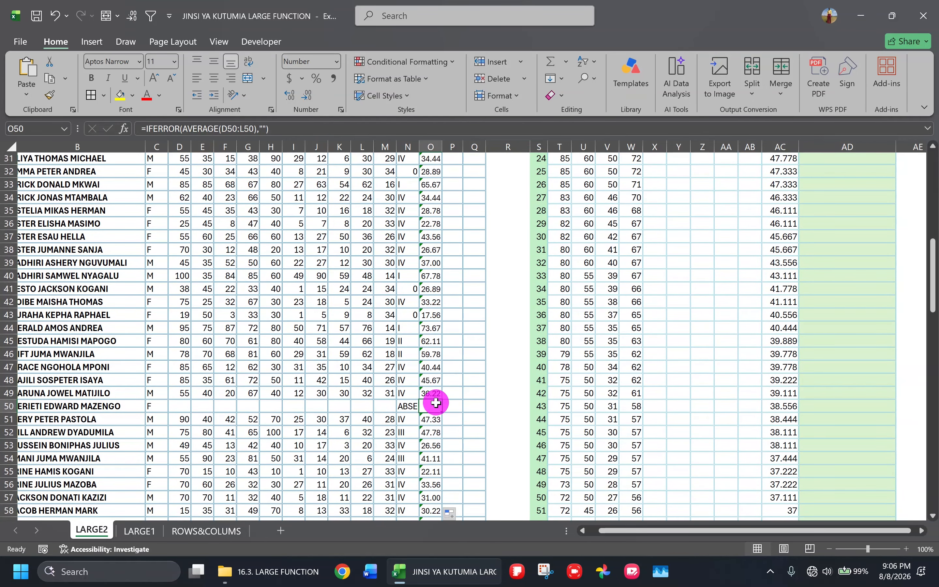
{"action": "scroll", "coordinate": [429, 355], "scroll_direction": "down", "scroll_amount": 2}
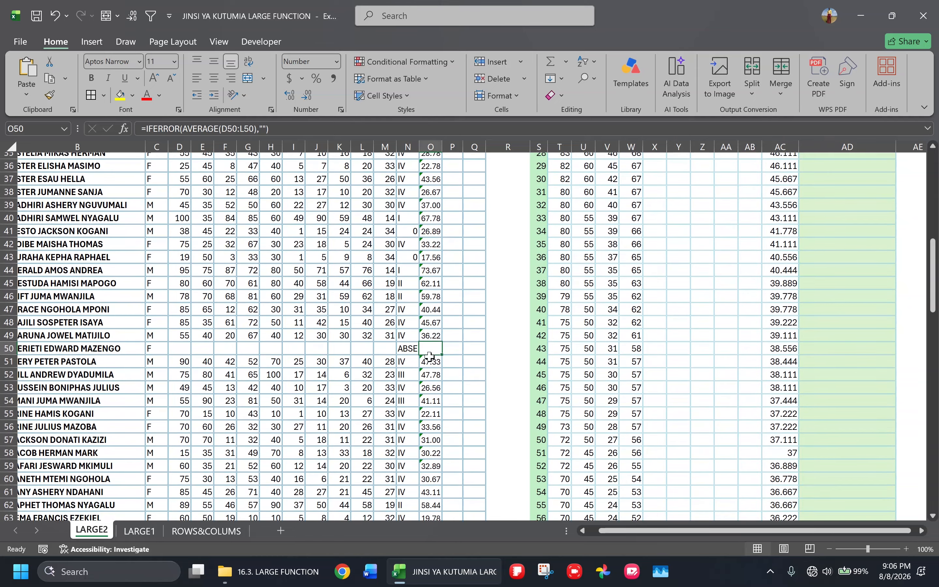
{"action": "scroll", "coordinate": [430, 361], "scroll_direction": "up", "scroll_amount": 1}
{"action": "scroll", "coordinate": [450, 406], "scroll_direction": "up", "scroll_amount": 11}
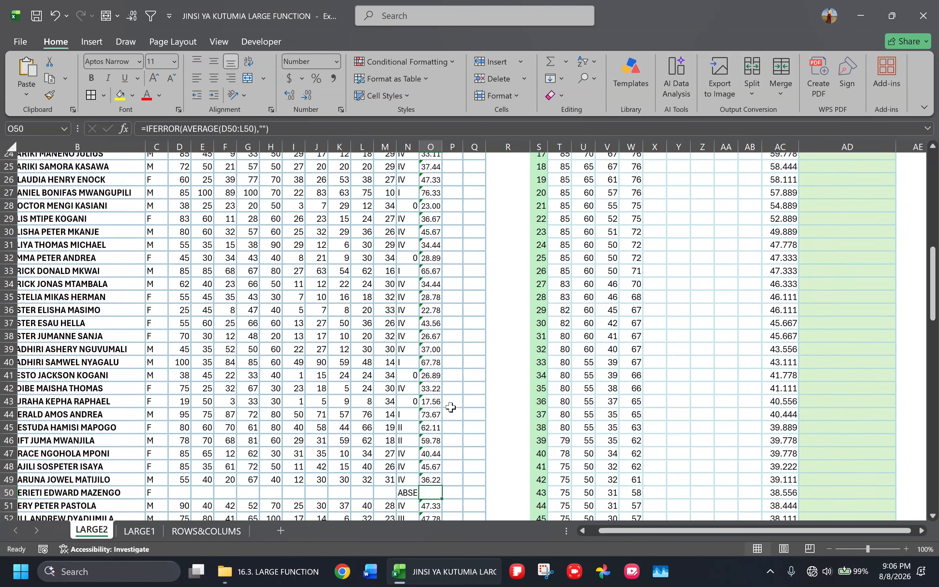
{"action": "scroll", "coordinate": [450, 407], "scroll_direction": "down", "scroll_amount": 1}
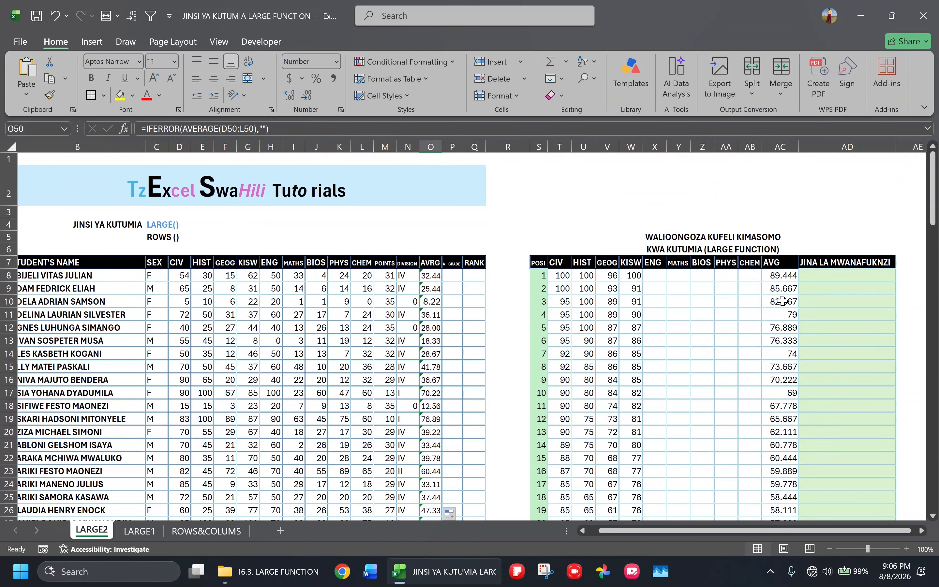
Format the ranking table's AVG values from AC8 down to the last position with three decimal places
{"action": "left_click", "coordinate": [783, 276]}
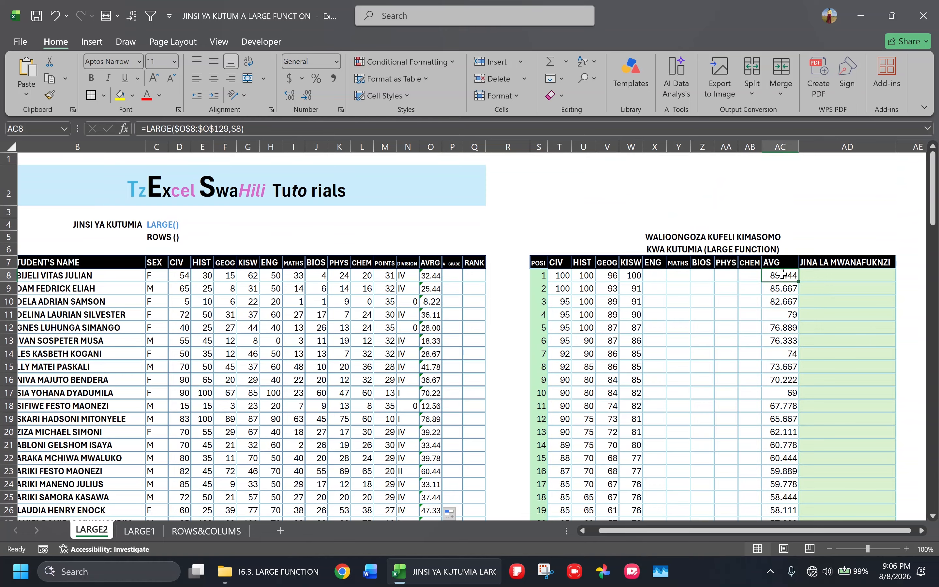
{"action": "left_click_drag", "start_coordinate": [782, 274], "coordinate": [784, 501]}
{"action": "left_click", "coordinate": [308, 95]}
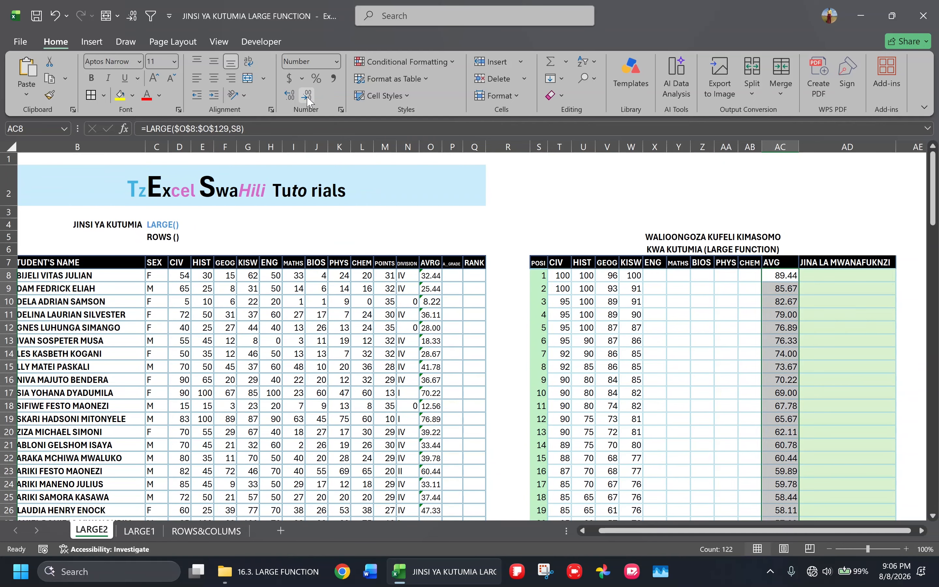
{"action": "left_click", "coordinate": [308, 98]}
{"action": "left_click", "coordinate": [292, 97]}
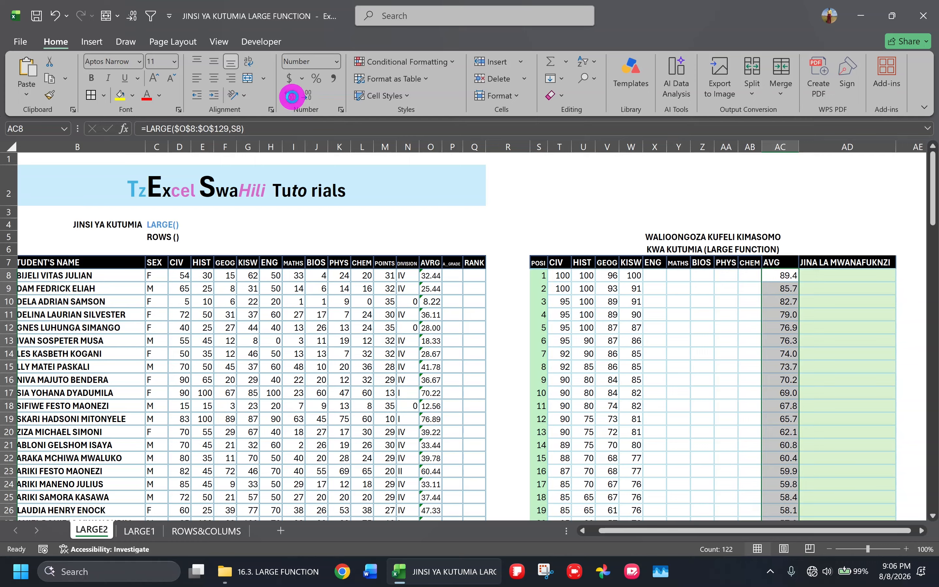
{"action": "left_click", "coordinate": [291, 97]}
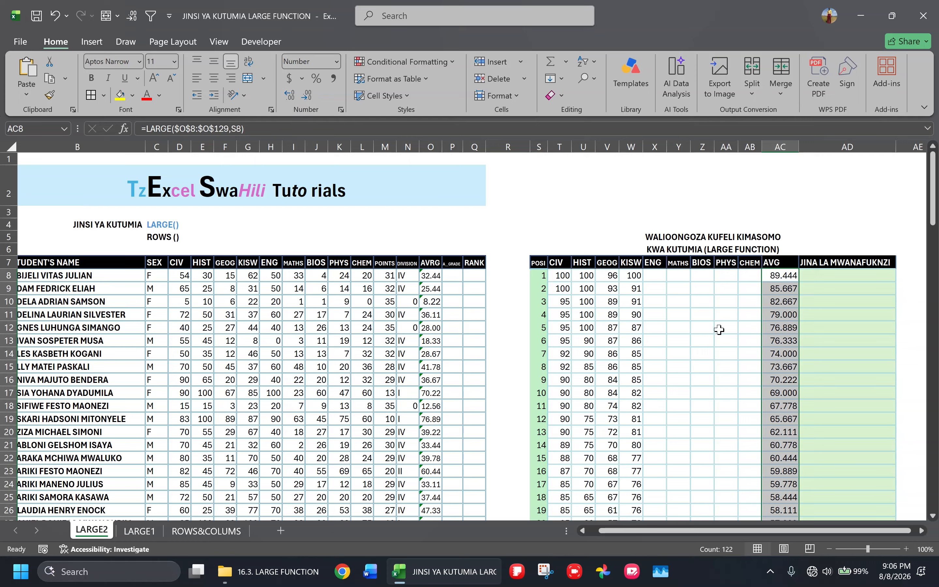
{"action": "left_click", "coordinate": [787, 342]}
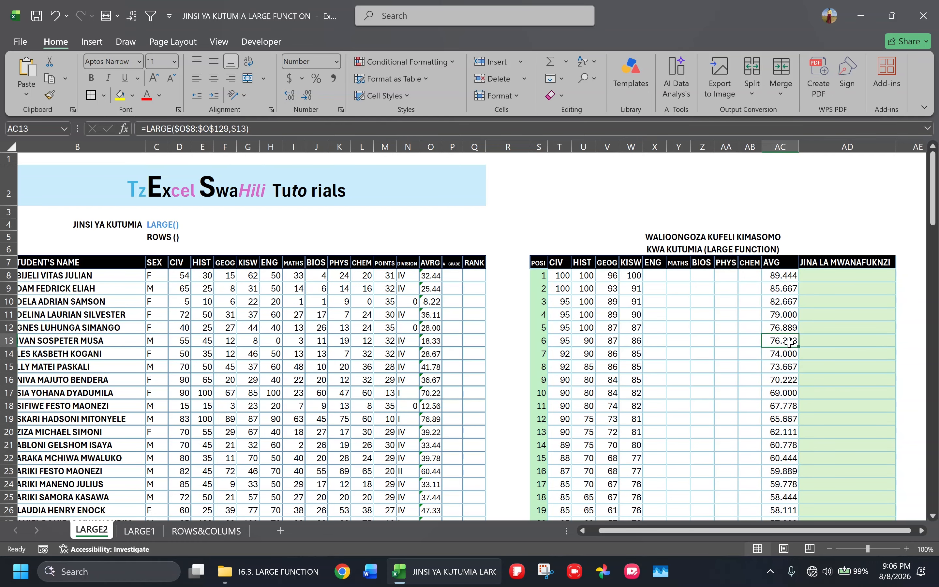
Start an INDEX formula in AD8 under JINA LA MWANAFUKNZI, using the absolute student-name range $B$8:$B$129 as its array
{"action": "left_click", "coordinate": [856, 276]}
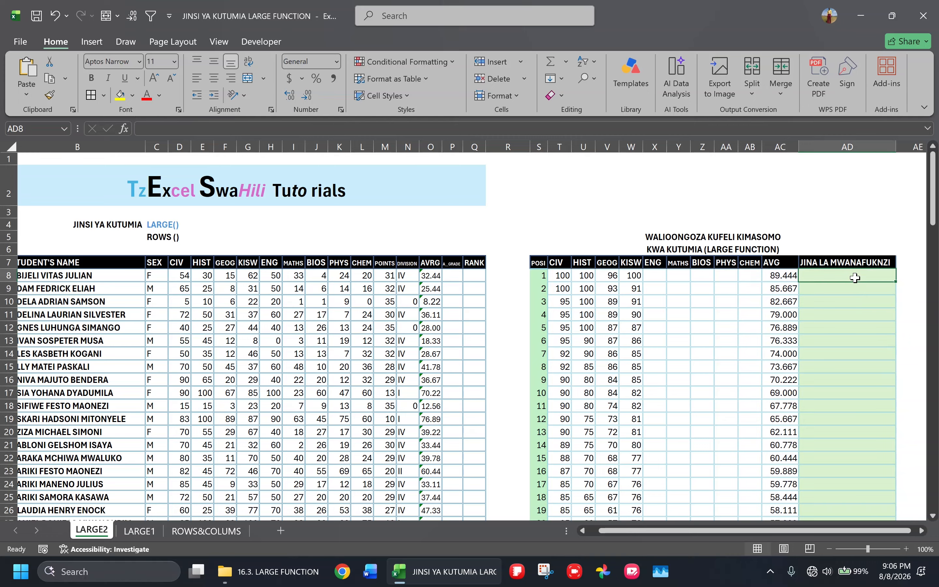
{"action": "type", "text": "="}
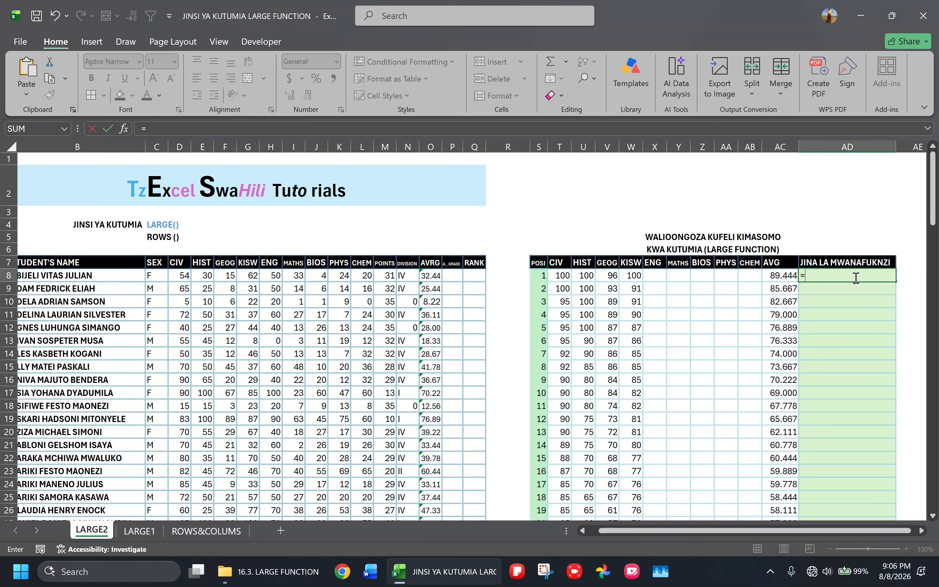
{"action": "type", "text": "INDEX("}
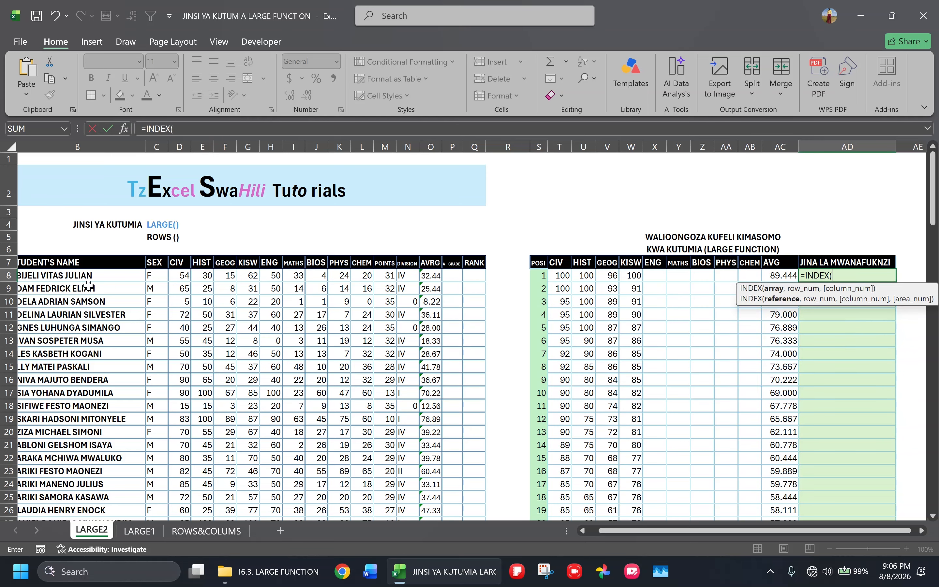
{"action": "left_click_drag", "start_coordinate": [89, 276], "coordinate": [92, 489]}
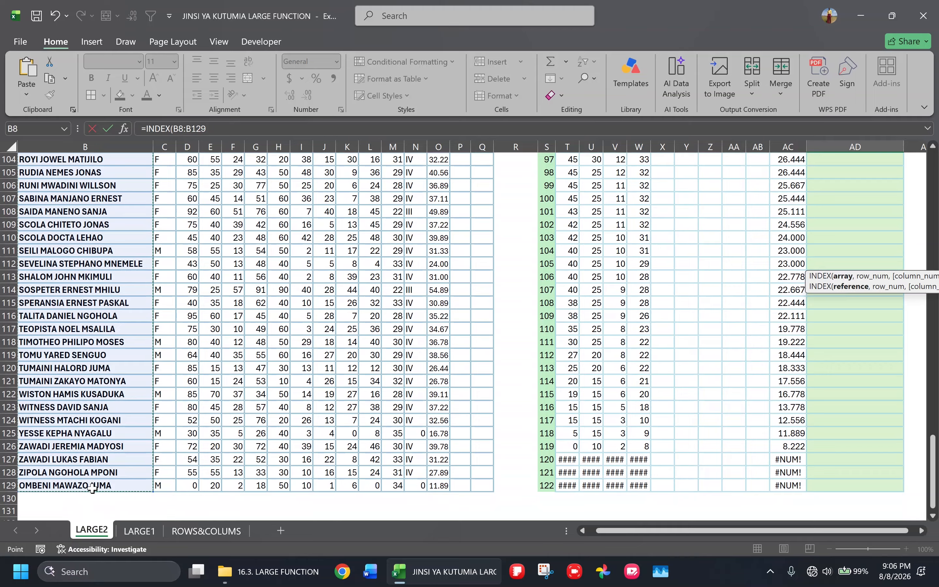
{"action": "key", "text": "F4"}
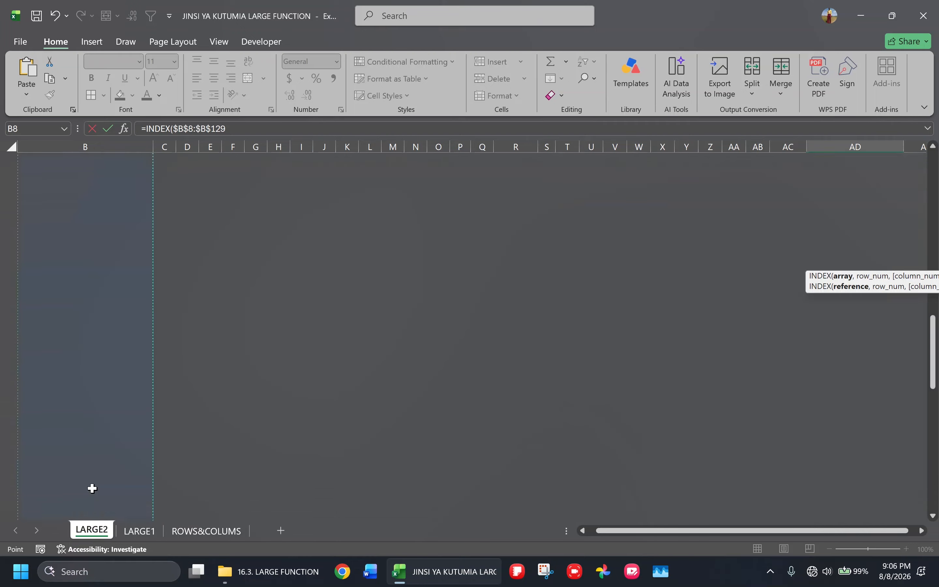
{"action": "left_click", "coordinate": [240, 128]}
{"action": "type", "text": ","}
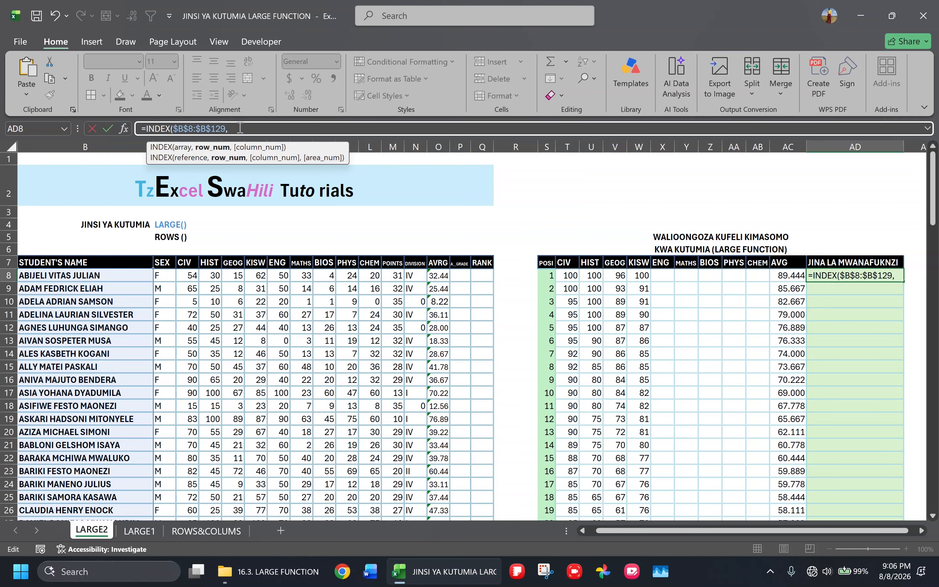
Add SMALL(IF($O$8:$O$129=AC8, as the INDEX row argument to match the AVRG column against the ranked average
{"action": "type", "text": "SMALL(IF("}
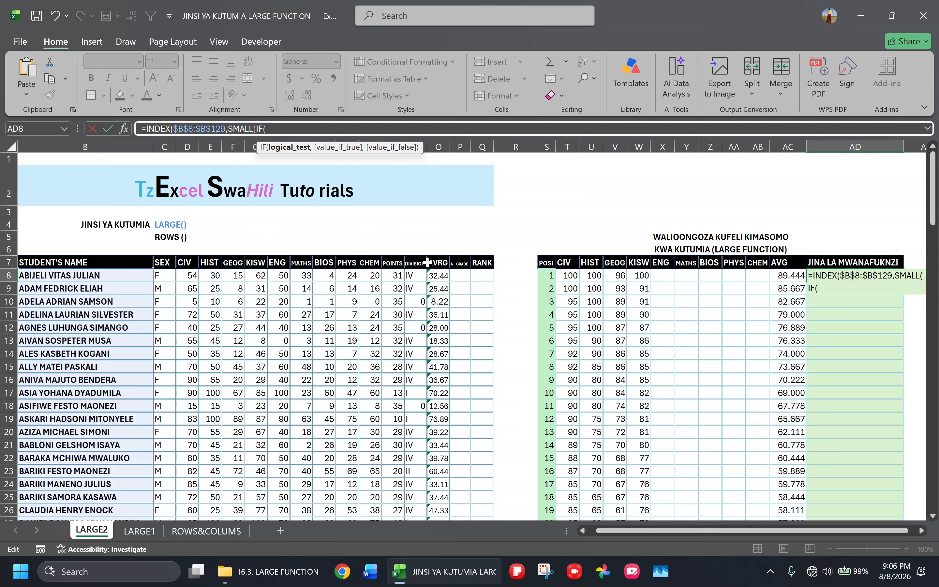
{"action": "left_click_drag", "start_coordinate": [434, 275], "coordinate": [443, 490]}
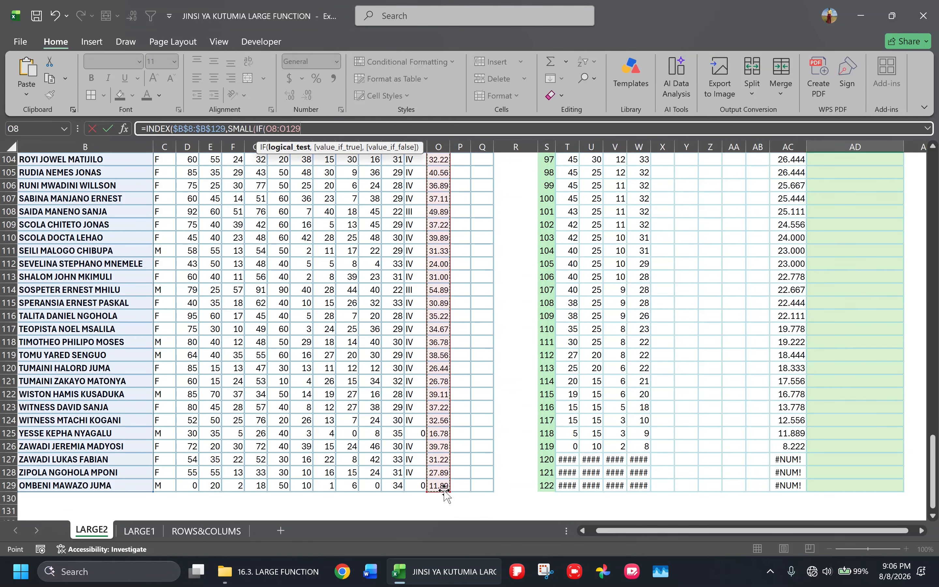
{"action": "key", "text": "F4"}
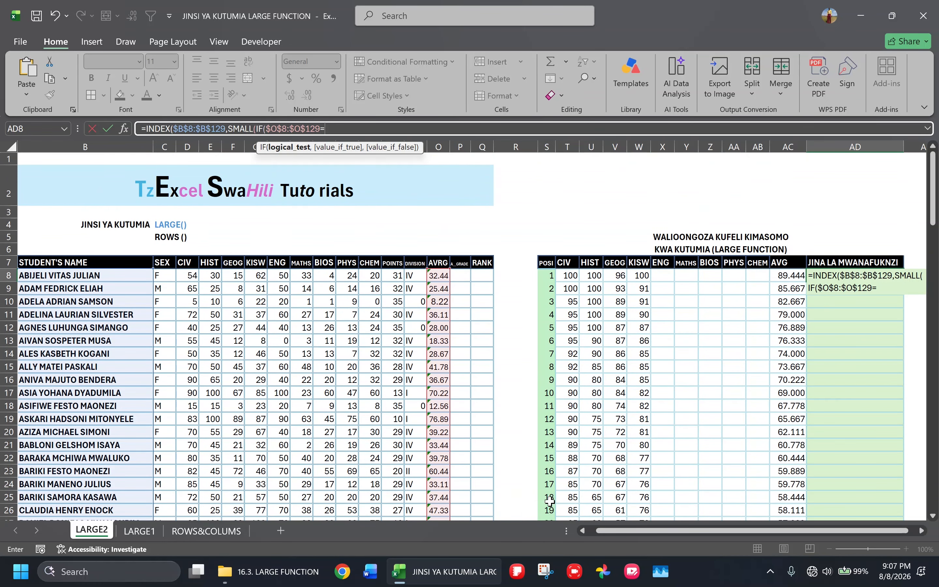
{"action": "left_click", "coordinate": [790, 277]}
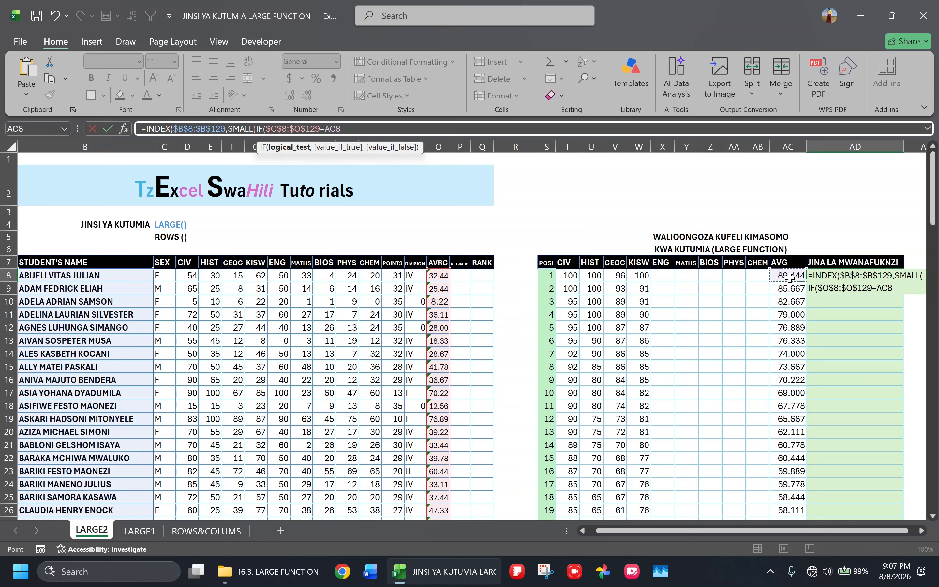
{"action": "type", "text": ","}
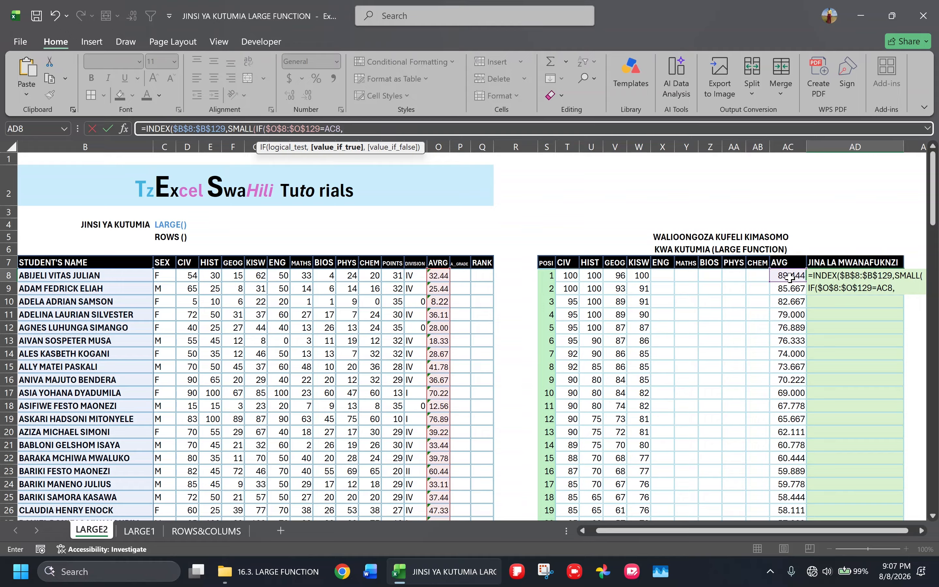
Add ROW($A$8:$A$129) as the IF function's value-if-true, referencing the whole SN column absolutely
{"action": "type", "text": "ROW("}
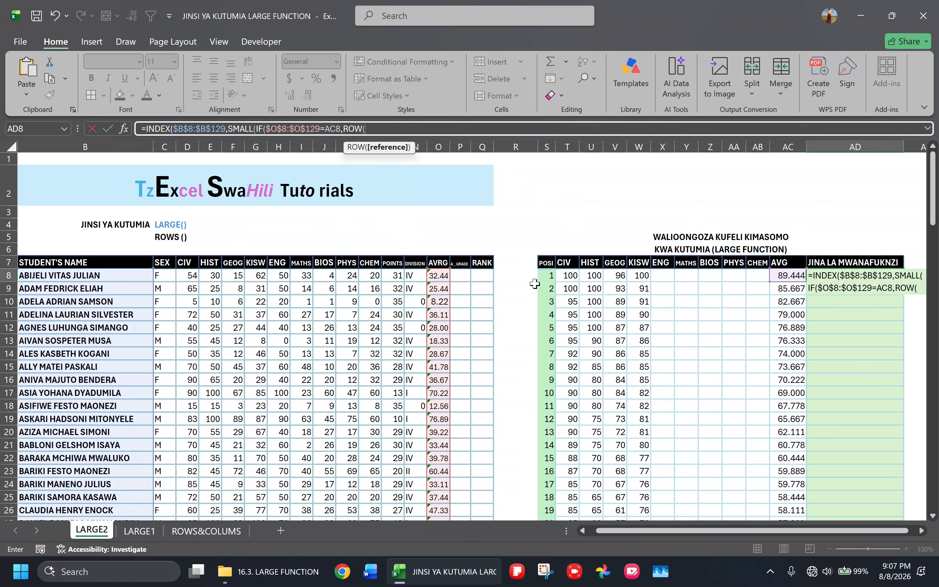
{"action": "scroll", "coordinate": [215, 280], "scroll_direction": "left", "scroll_amount": 1}
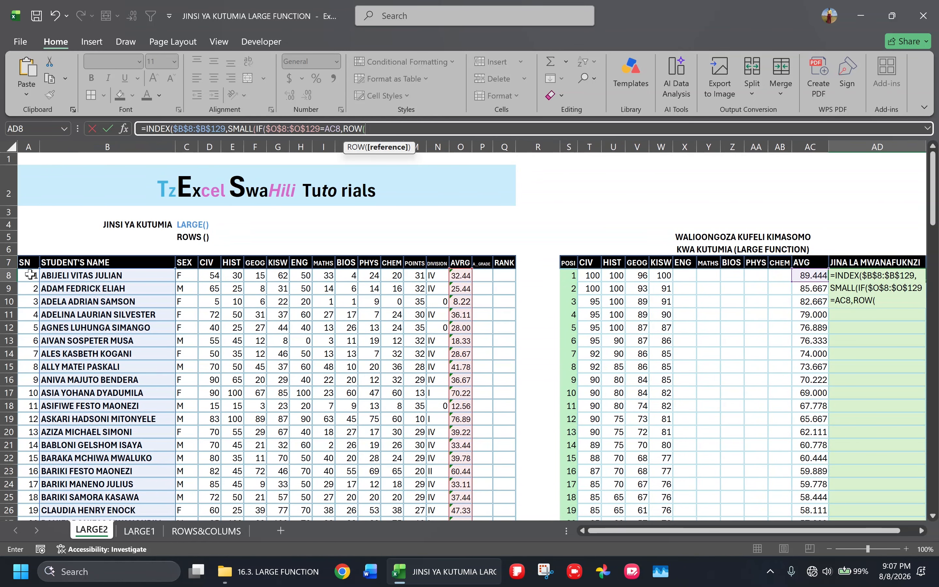
{"action": "left_click_drag", "start_coordinate": [30, 275], "coordinate": [27, 479]}
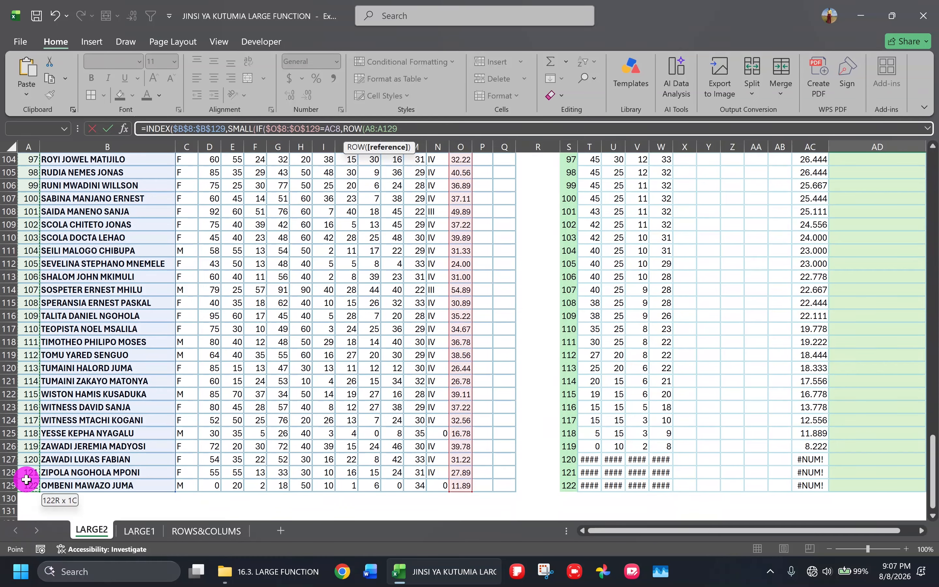
{"action": "key", "text": "F4"}
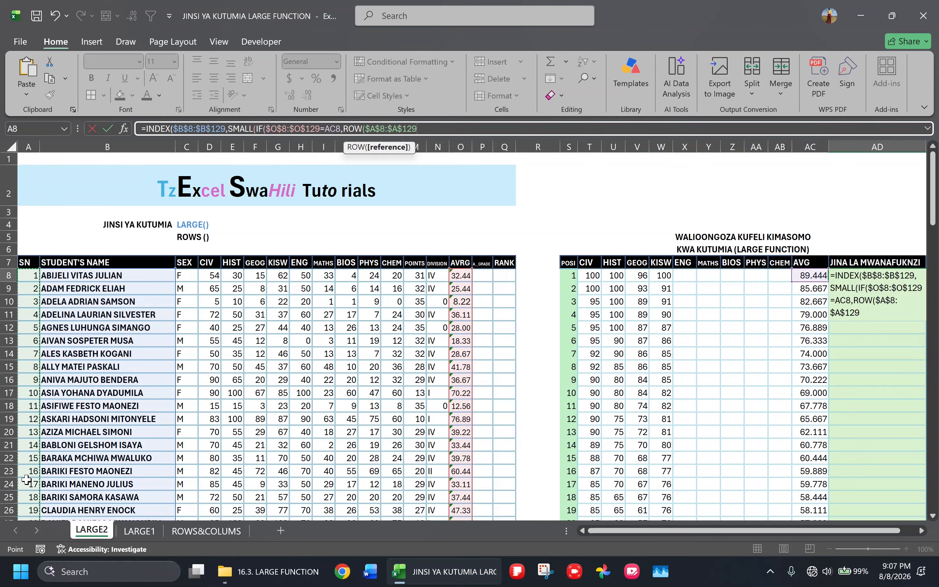
{"action": "type", "text": ")"}
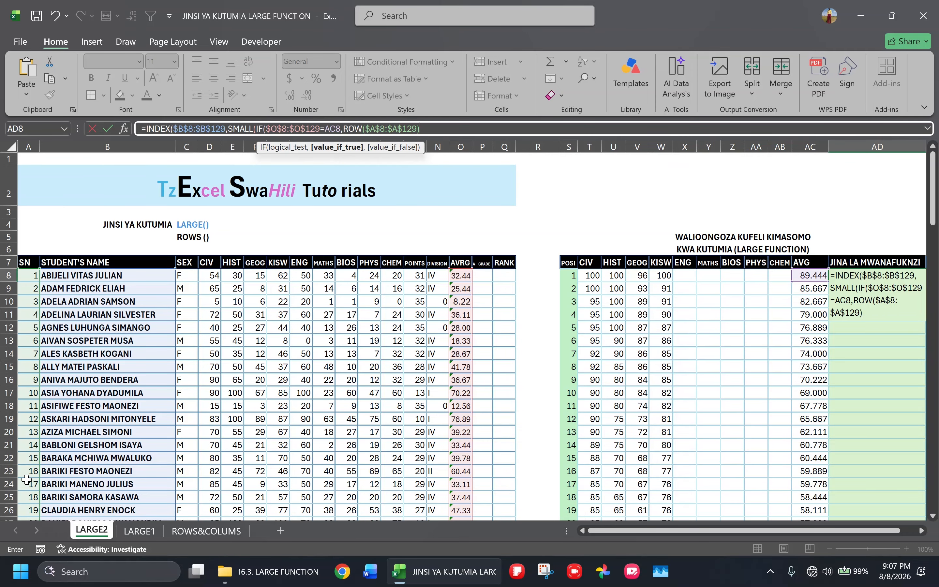
Extend the value-if-true with -ROW($A$8)+1 and close the IF function
{"action": "type", "text": "-ROW"}
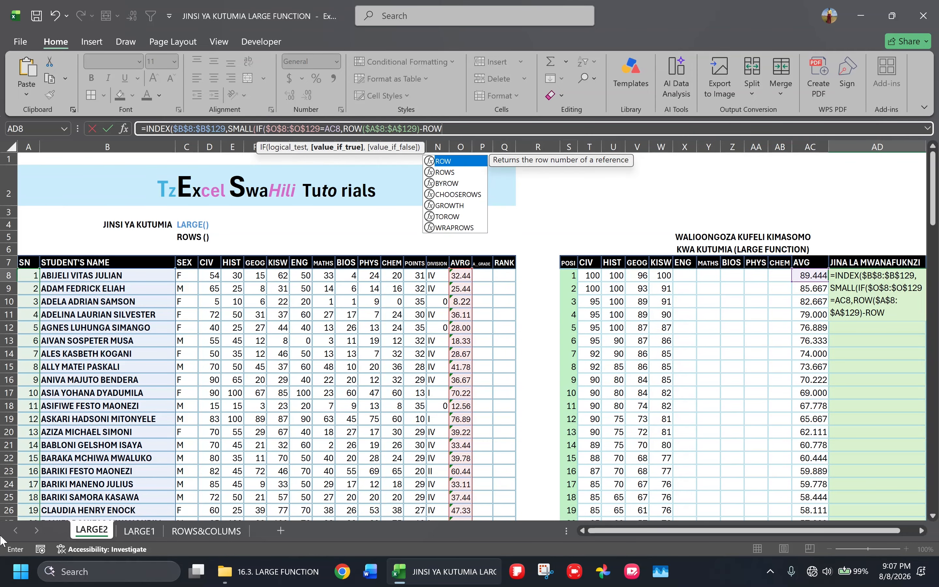
{"action": "left_click", "coordinate": [32, 282]}
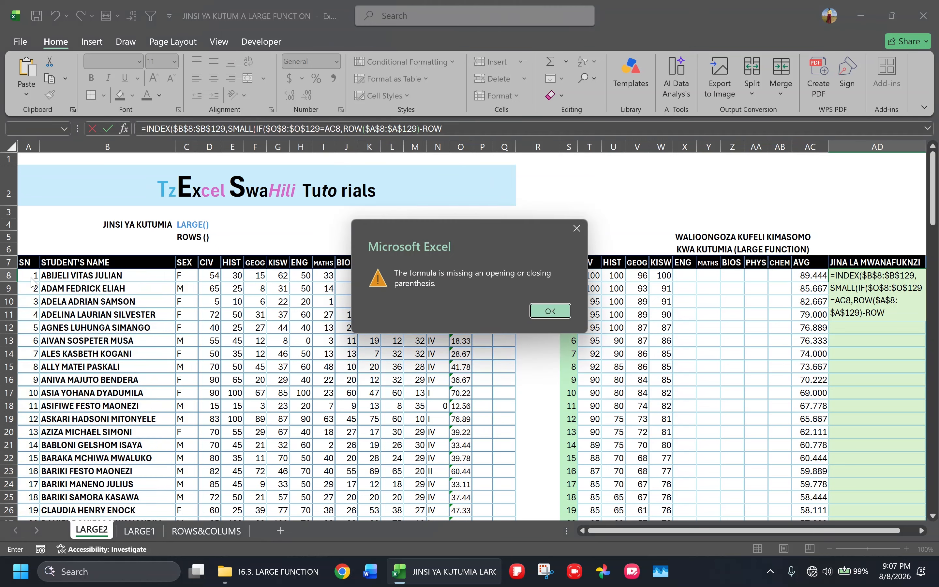
{"action": "left_click", "coordinate": [551, 310]}
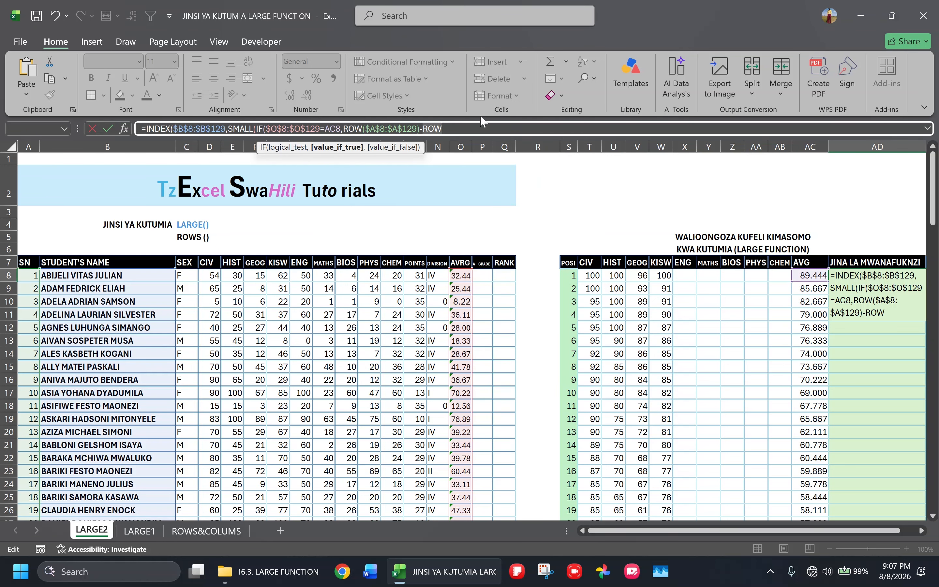
{"action": "left_click", "coordinate": [446, 129]}
{"action": "type", "text": "("}
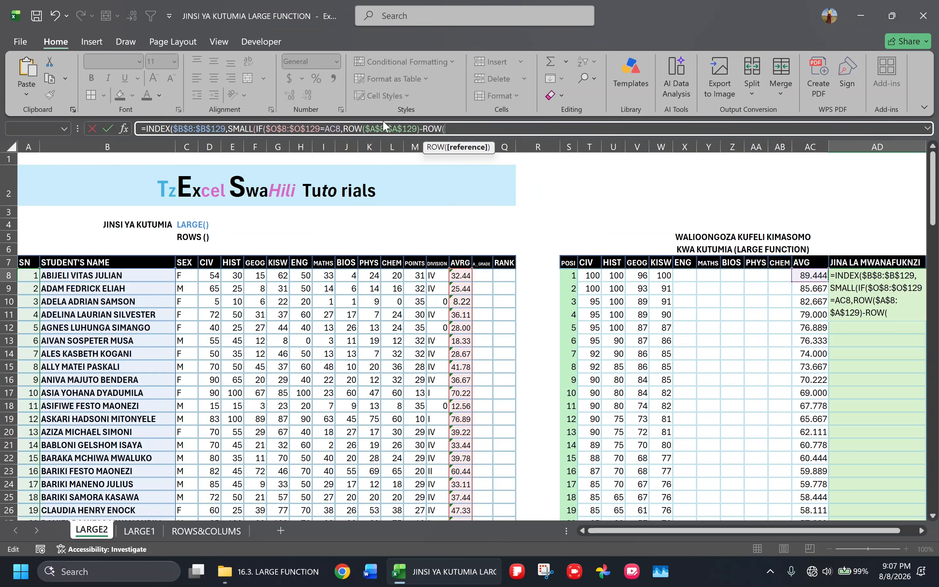
{"action": "left_click", "coordinate": [27, 274]}
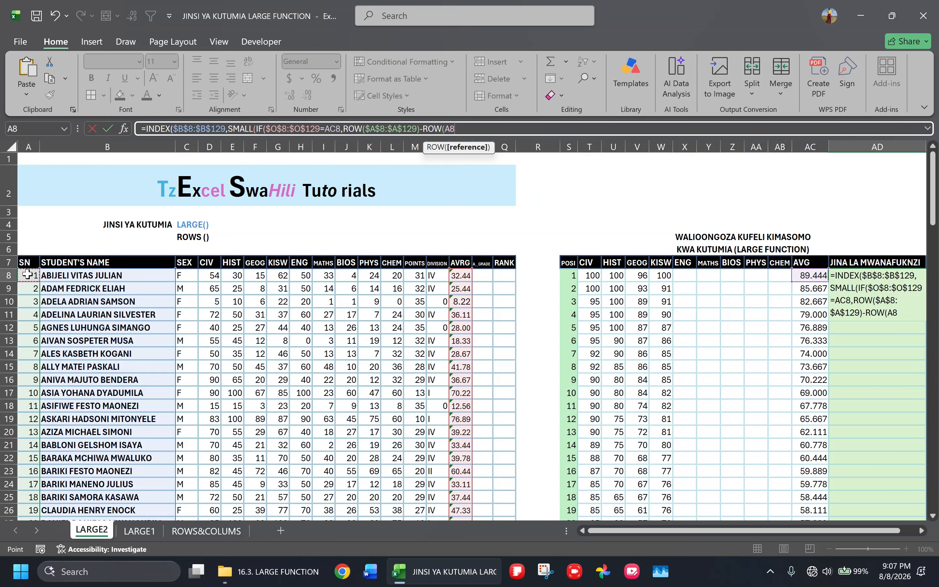
{"action": "key", "text": "F4"}
{"action": "type", "text": ")"}
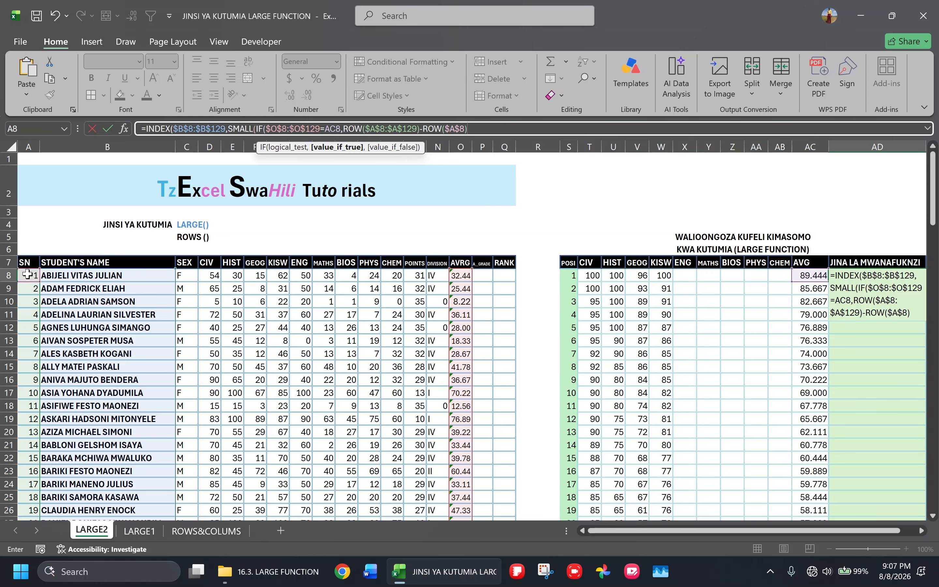
{"action": "type", "text": "+1)"}
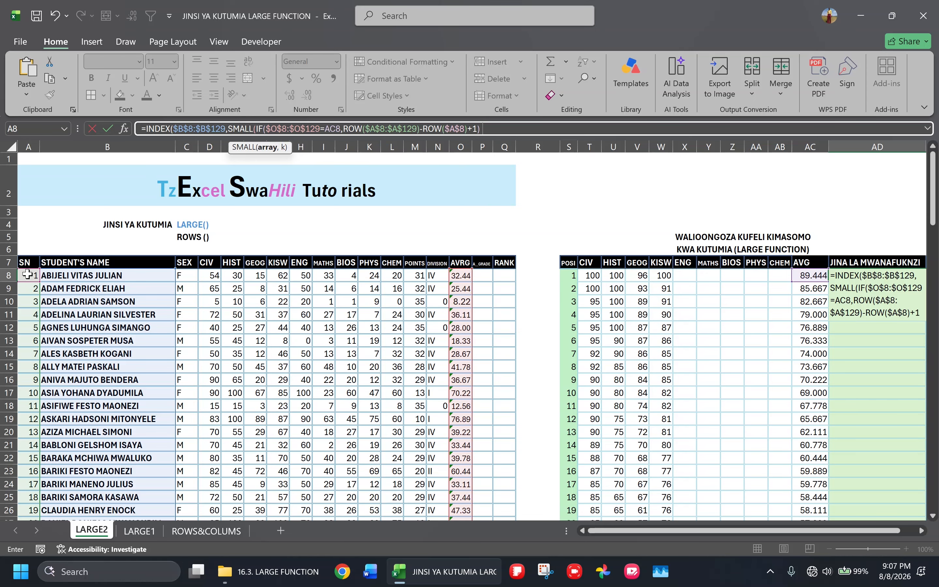
Add COUNTIF(AC8:AC8,AC8) as the SMALL function's k argument and close the SMALL and INDEX functions
{"action": "type", "text": ",COUNTIF"}
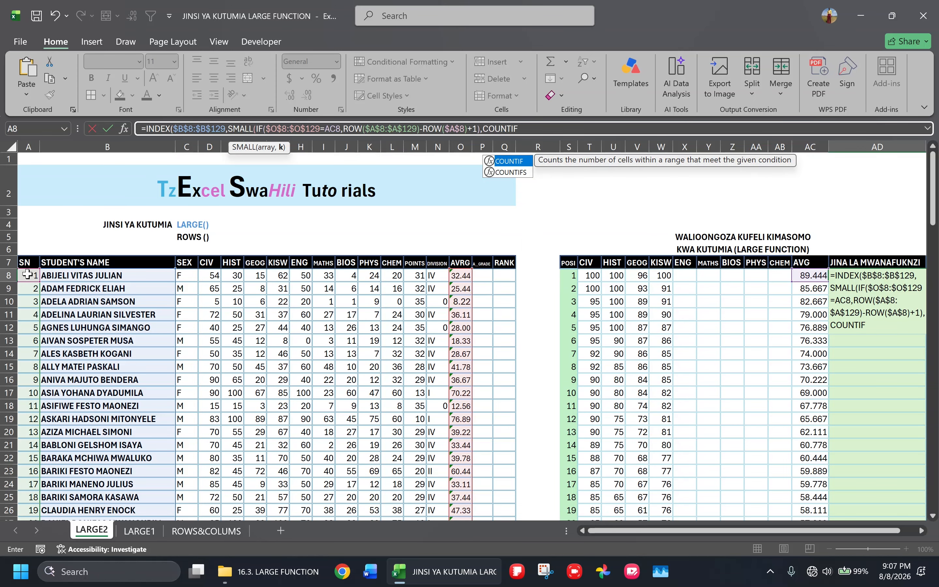
{"action": "type", "text": "("}
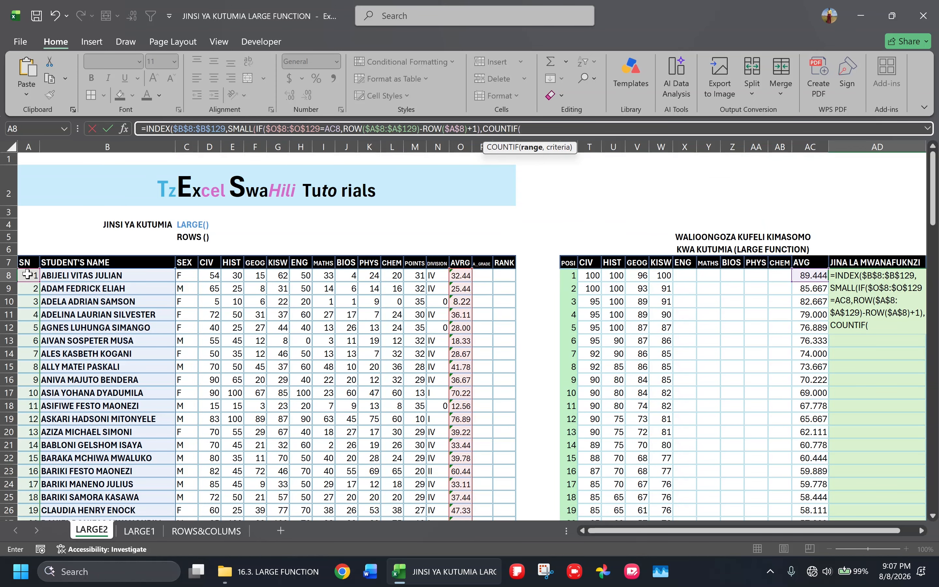
{"action": "left_click", "coordinate": [815, 277]}
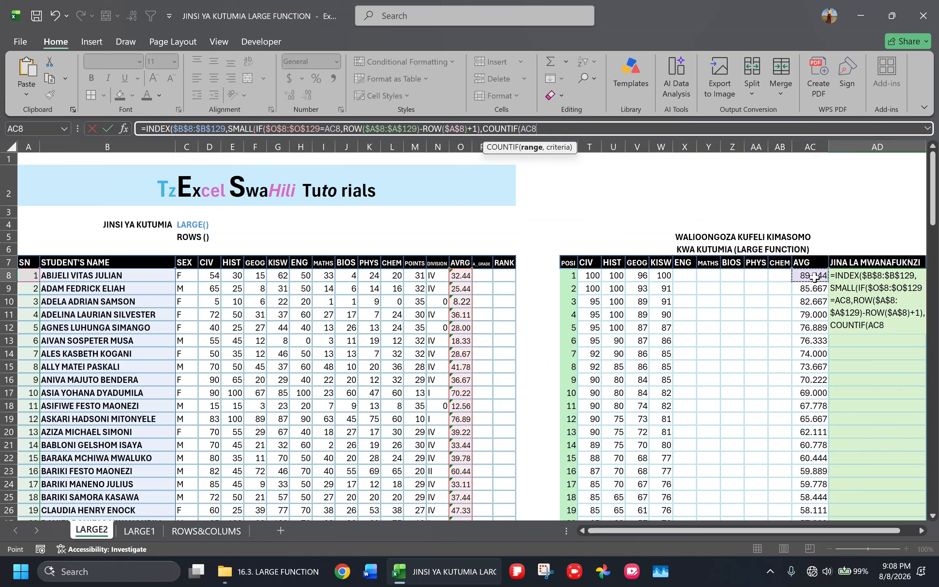
{"action": "key", "text": "F8"}
{"action": "type", "text": ",AC8"}
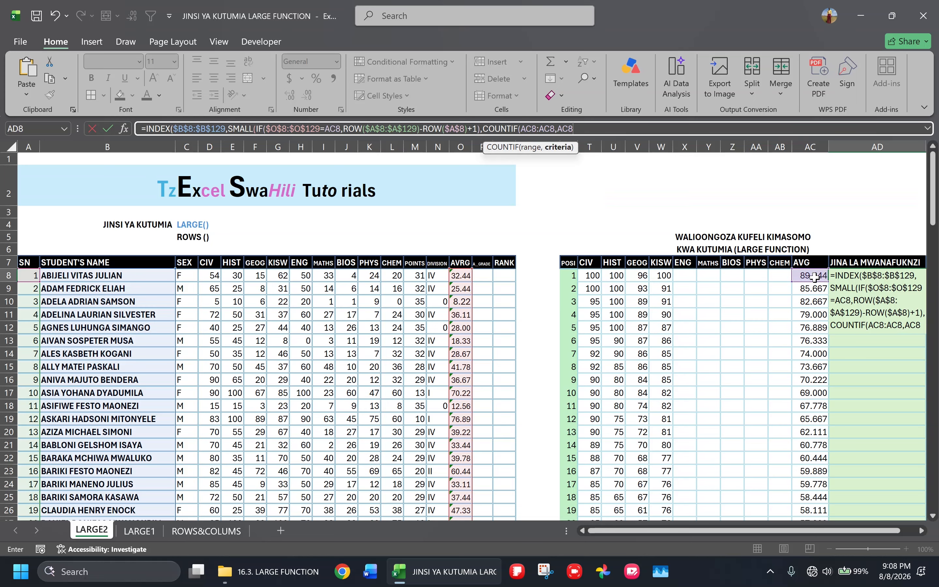
{"action": "type", "text": ")"}
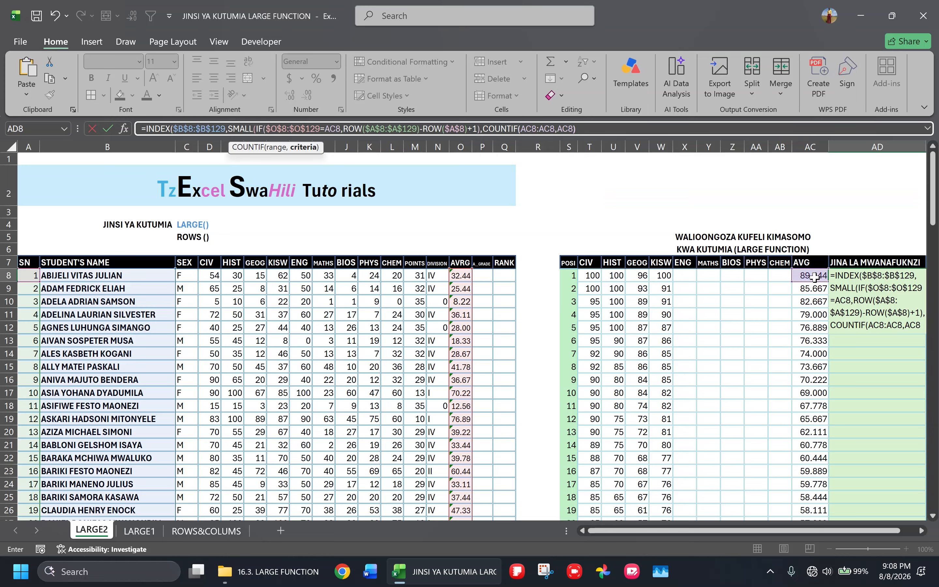
{"action": "type", "text": "))"}
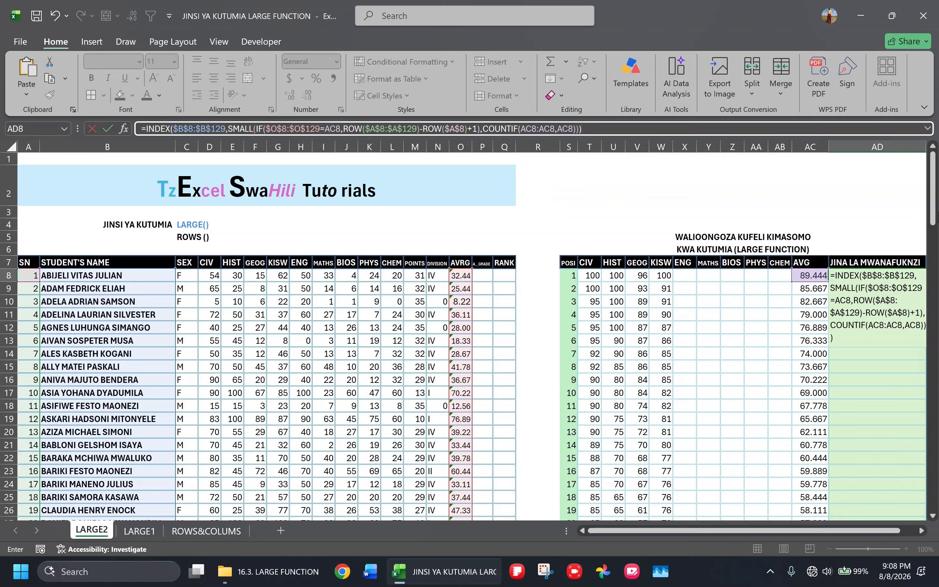
Make the first AC8 in the COUNTIF range absolute as $AC$8 and enter the AD8 formula as an array formula
{"action": "left_click", "coordinate": [524, 128]}
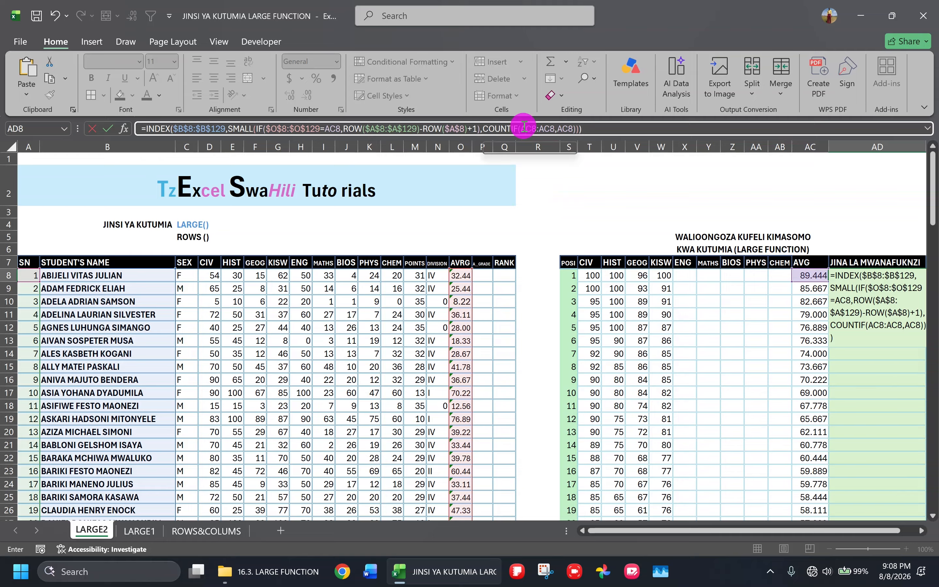
{"action": "key", "text": "F4"}
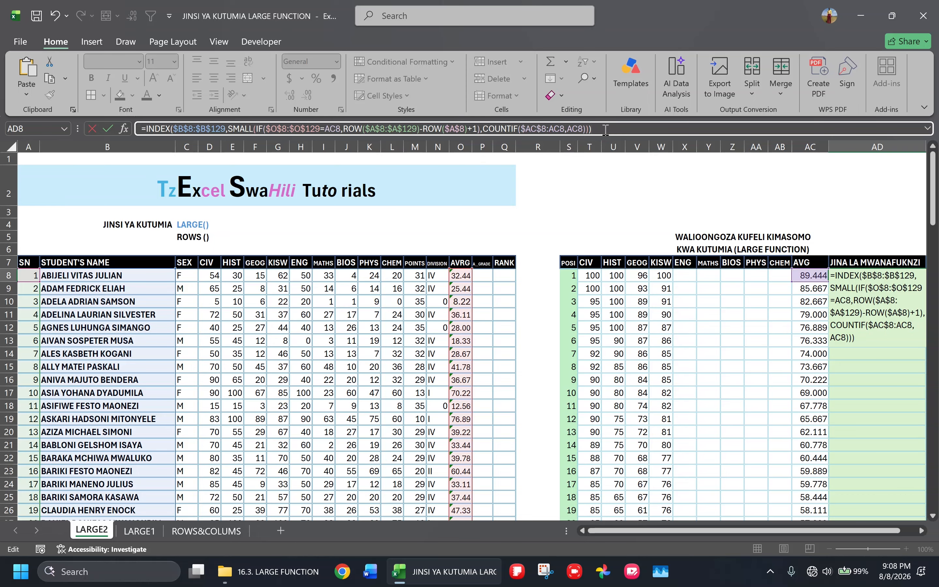
{"action": "key", "text": "ctrl+shift+Return"}
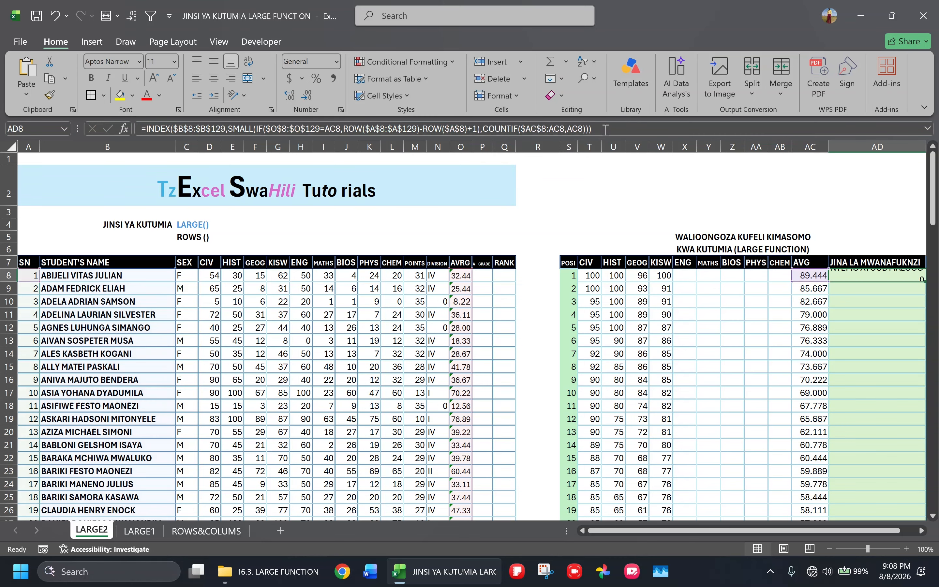
Fill the array formula from AD8 down the JINA LA MWANAFUKNZI column through AD129
{"action": "scroll", "coordinate": [859, 241], "scroll_direction": "right", "scroll_amount": 1}
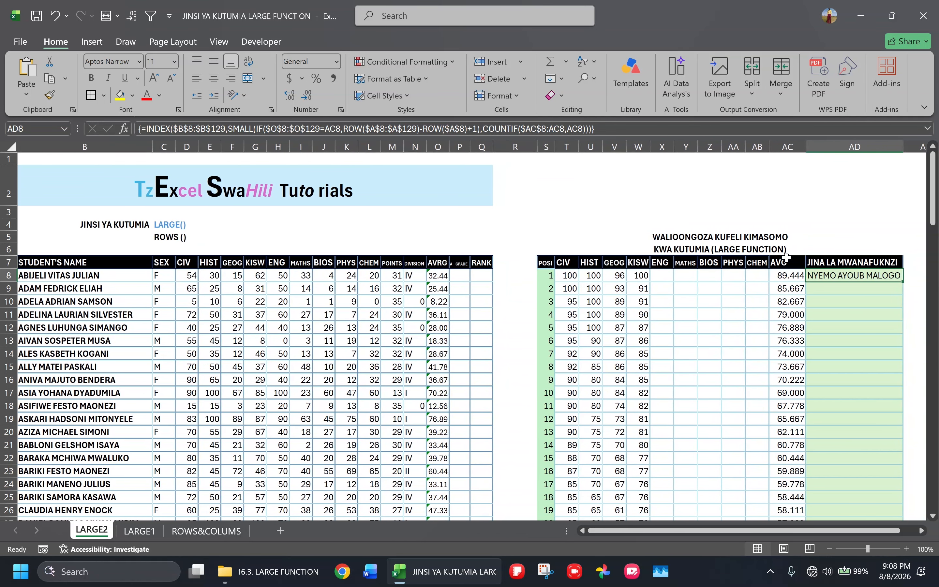
{"action": "left_click_drag", "start_coordinate": [904, 285], "coordinate": [889, 486]}
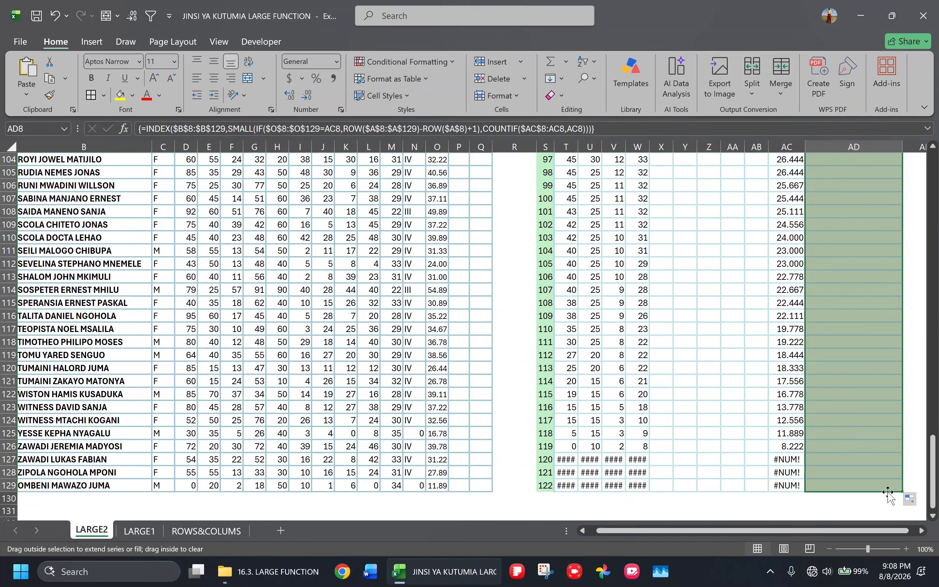
{"action": "scroll", "coordinate": [827, 369], "scroll_direction": "up", "scroll_amount": 15}
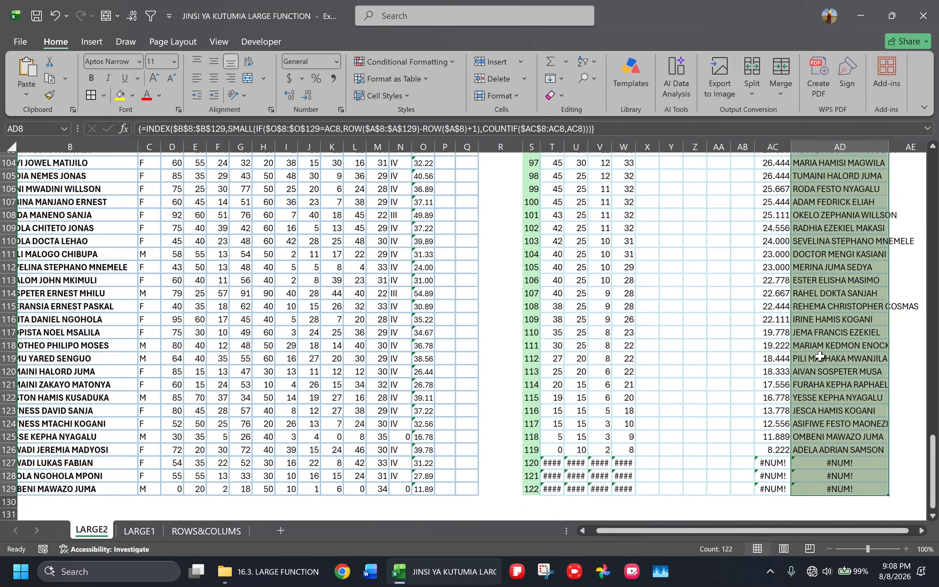
Widen column AD to fit the longest student name
{"action": "scroll", "coordinate": [827, 369], "scroll_direction": "right", "scroll_amount": 3}
{"action": "scroll", "coordinate": [820, 356], "scroll_direction": "up", "scroll_amount": 18}
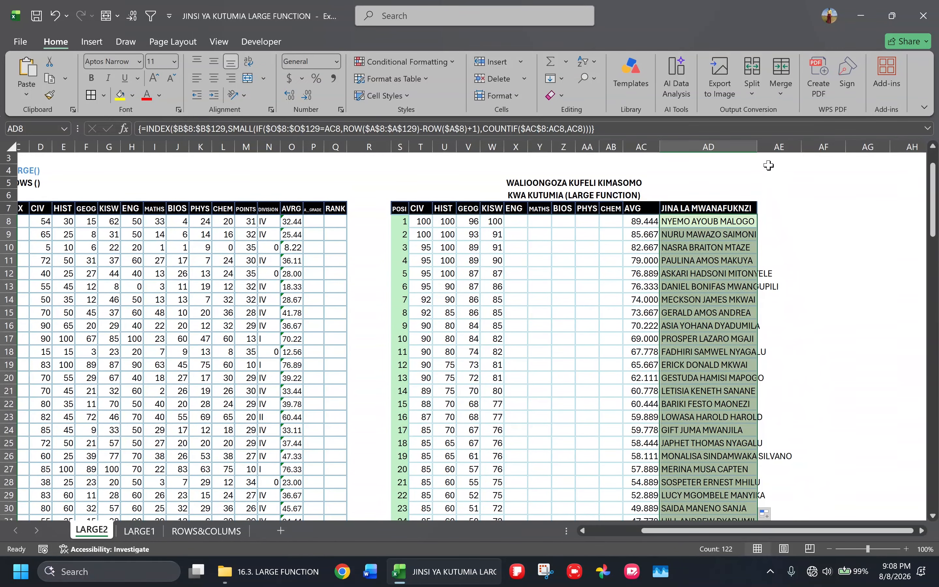
{"action": "left_click_drag", "start_coordinate": [761, 148], "coordinate": [760, 146]}
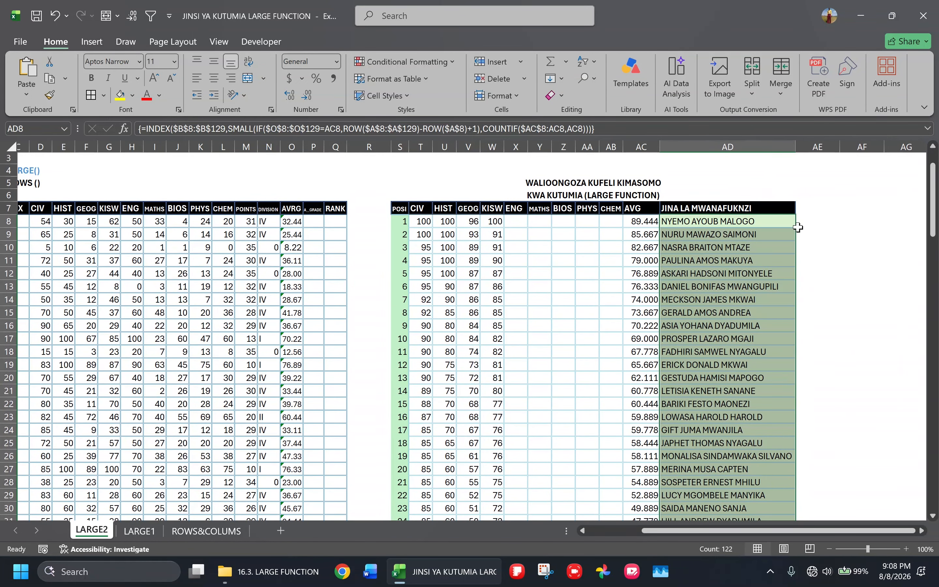
Check the ranked names and averages in the ranking table against the STUDENT'S NAME and AVRG columns of the source table
{"action": "scroll", "coordinate": [761, 332], "scroll_direction": "down", "scroll_amount": 6}
{"action": "scroll", "coordinate": [761, 332], "scroll_direction": "left", "scroll_amount": 2}
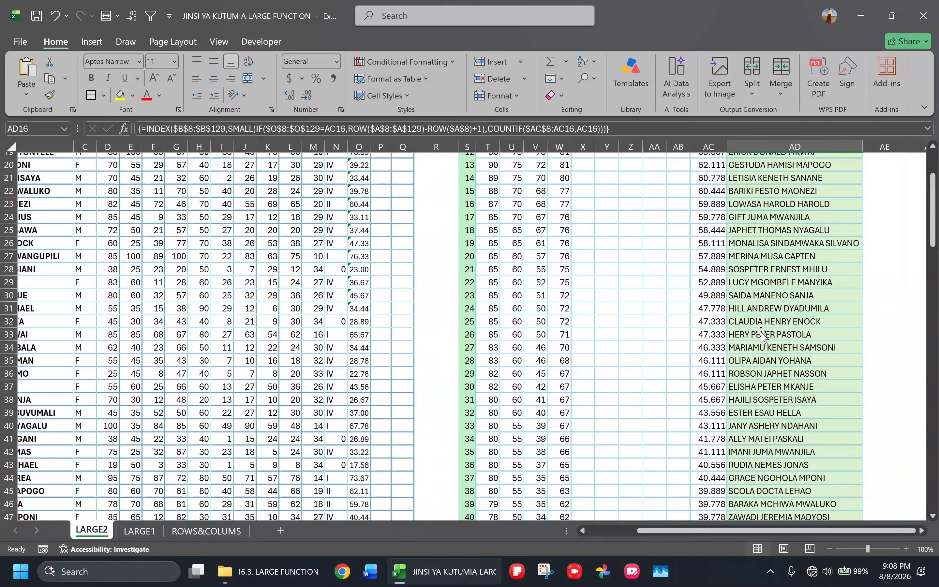
{"action": "left_click", "coordinate": [759, 309]}
{"action": "scroll", "coordinate": [753, 308], "scroll_direction": "up", "scroll_amount": 6}
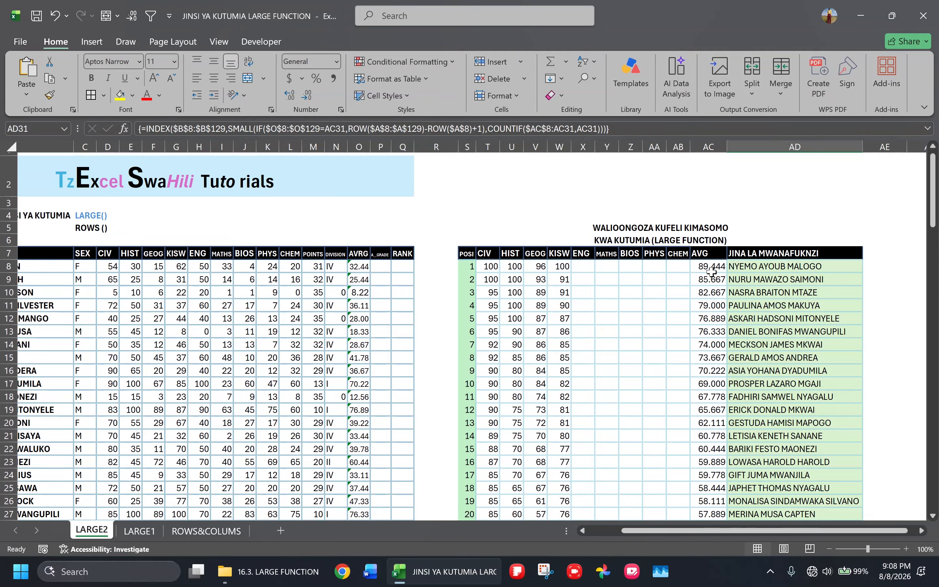
{"action": "scroll", "coordinate": [436, 340], "scroll_direction": "left", "scroll_amount": 3}
{"action": "scroll", "coordinate": [436, 340], "scroll_direction": "down", "scroll_amount": 5}
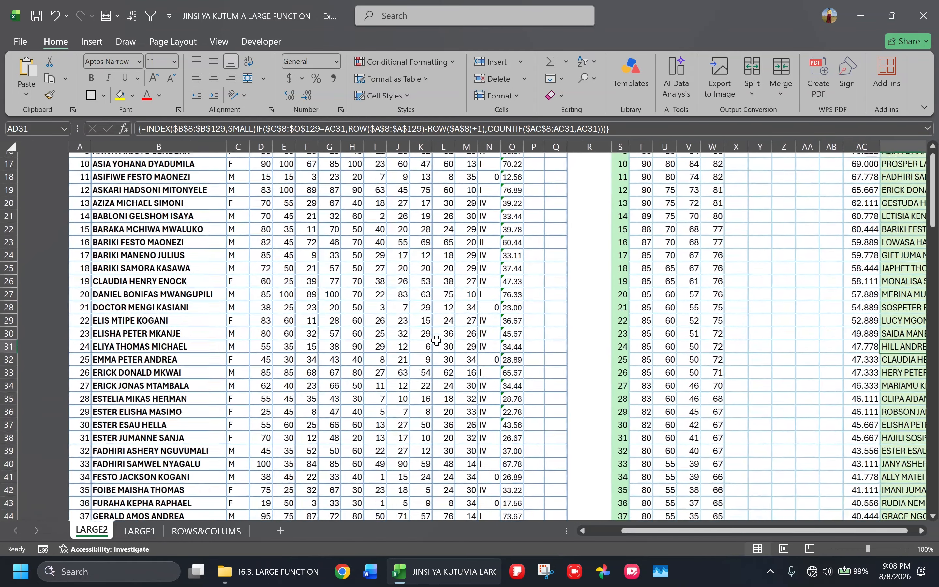
{"action": "scroll", "coordinate": [437, 340], "scroll_direction": "down", "scroll_amount": 8}
{"action": "scroll", "coordinate": [436, 340], "scroll_direction": "right", "scroll_amount": 1}
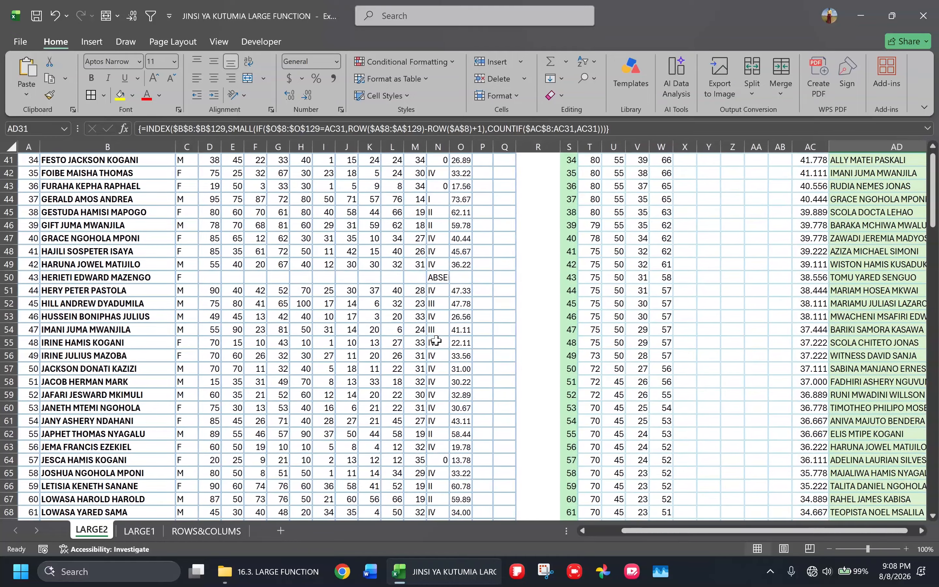
{"action": "scroll", "coordinate": [436, 340], "scroll_direction": "down", "scroll_amount": 18}
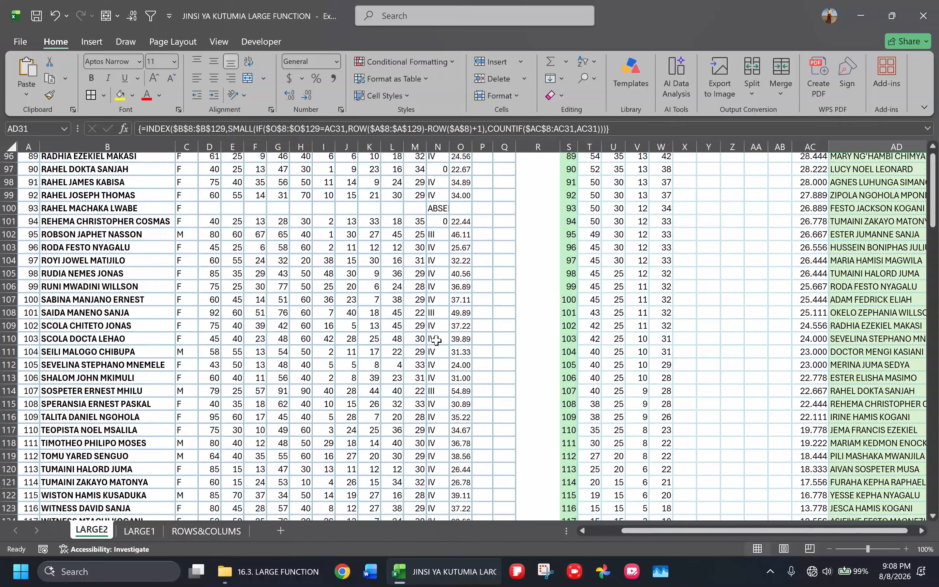
{"action": "scroll", "coordinate": [436, 340], "scroll_direction": "down", "scroll_amount": 2}
{"action": "scroll", "coordinate": [436, 340], "scroll_direction": "up", "scroll_amount": 20}
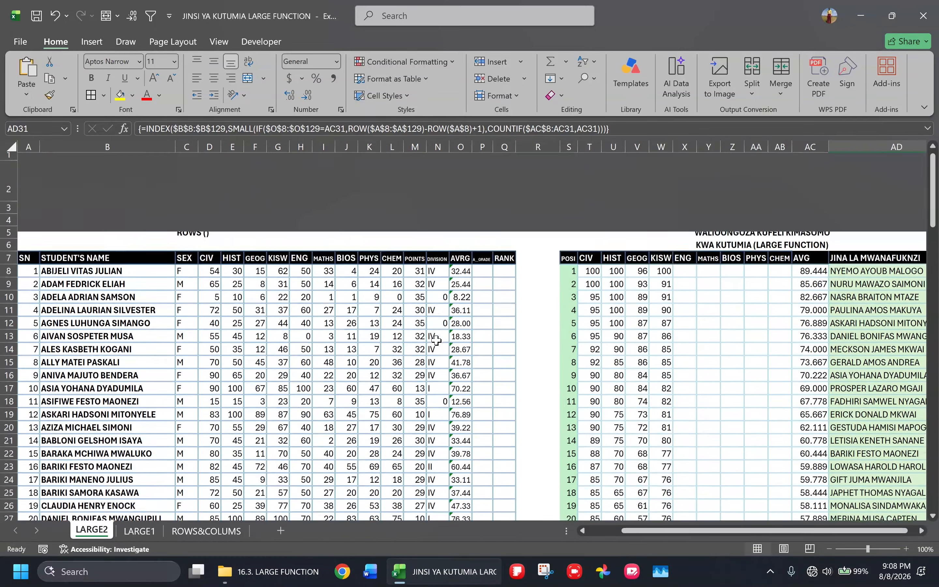
{"action": "scroll", "coordinate": [436, 340], "scroll_direction": "up", "scroll_amount": 2}
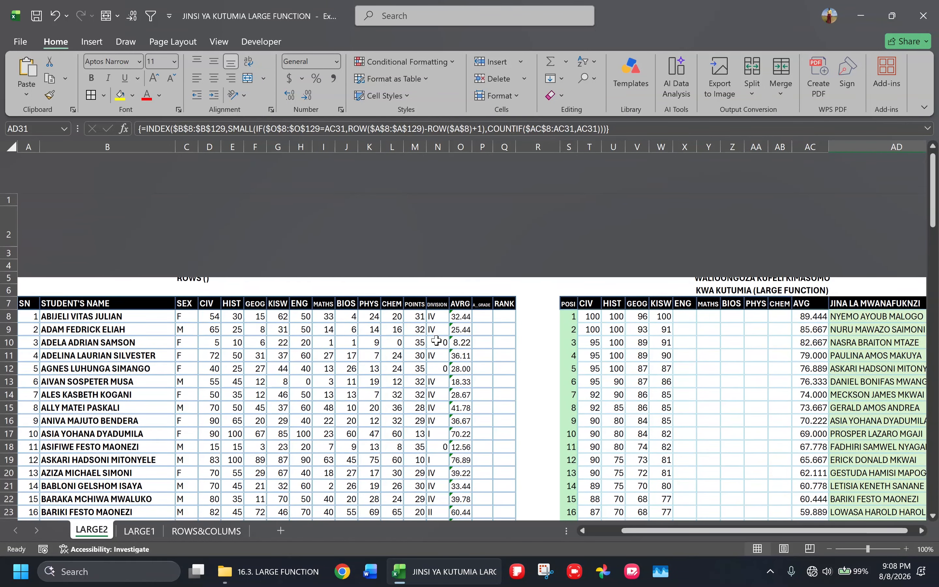